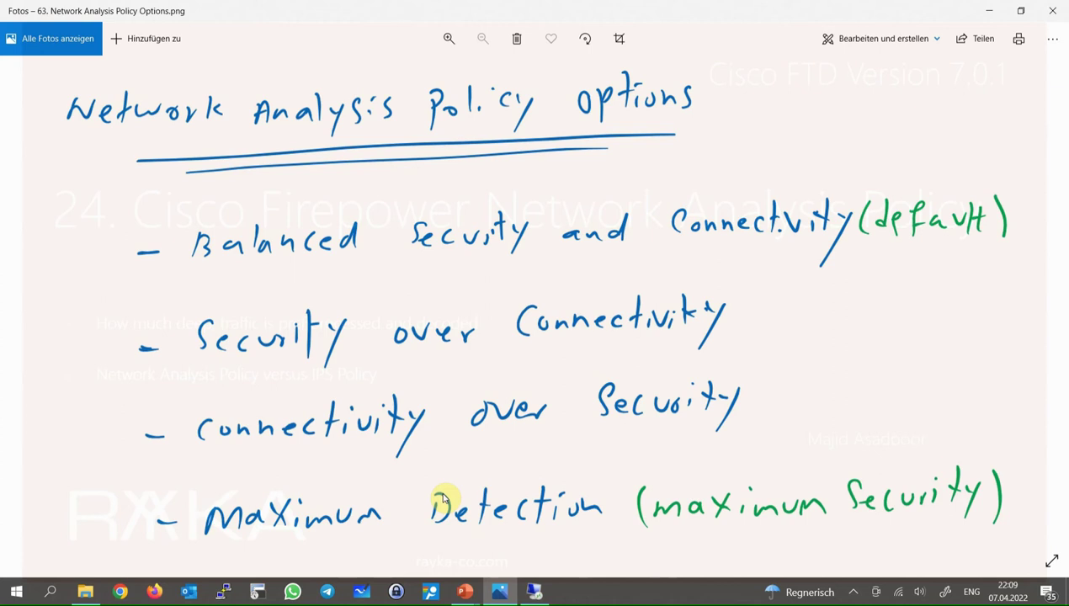
Switch to the remote Firepower Management Center session and open the list of network analysis policies.
key(Right)
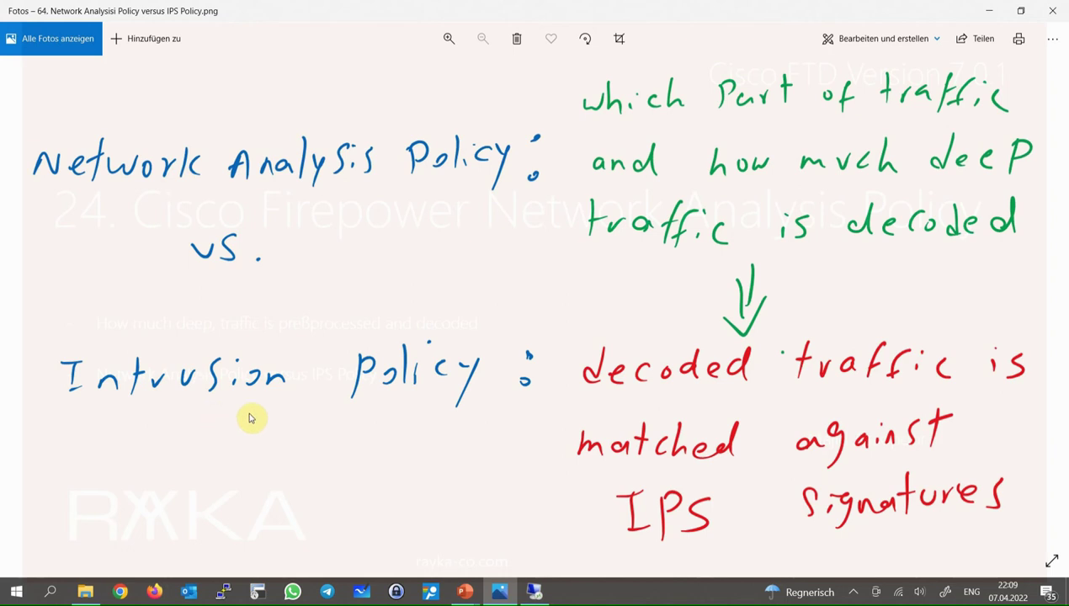
click(534, 592)
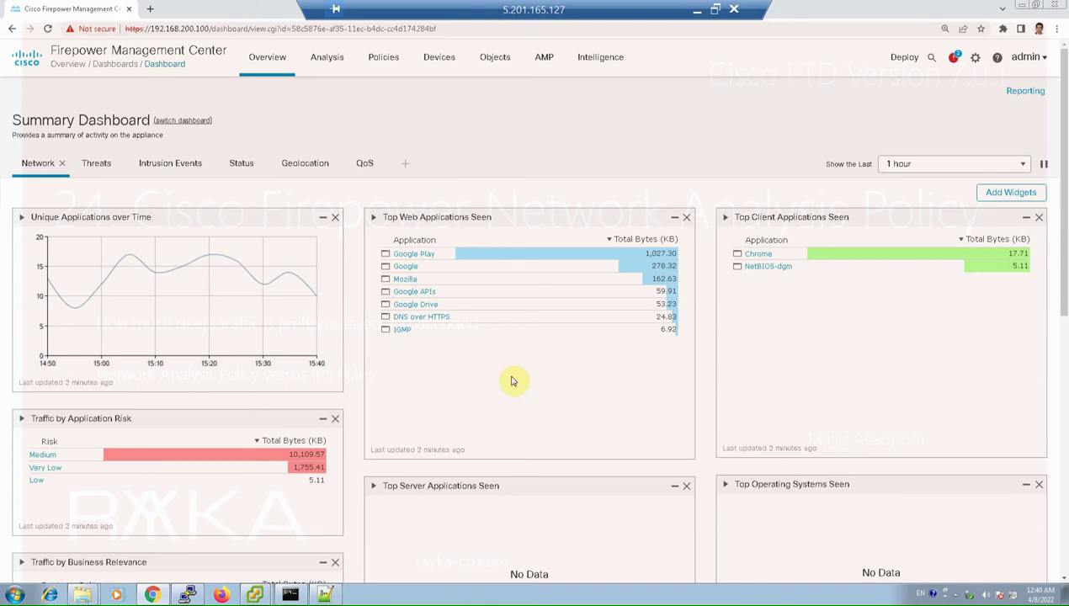
mouse_move(473, 82)
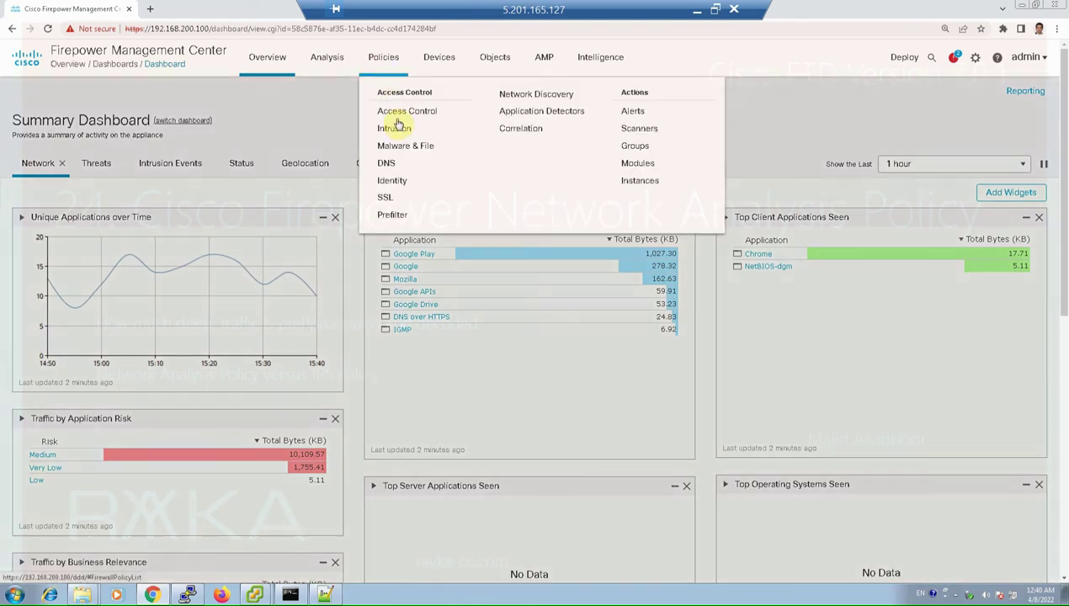
click(403, 134)
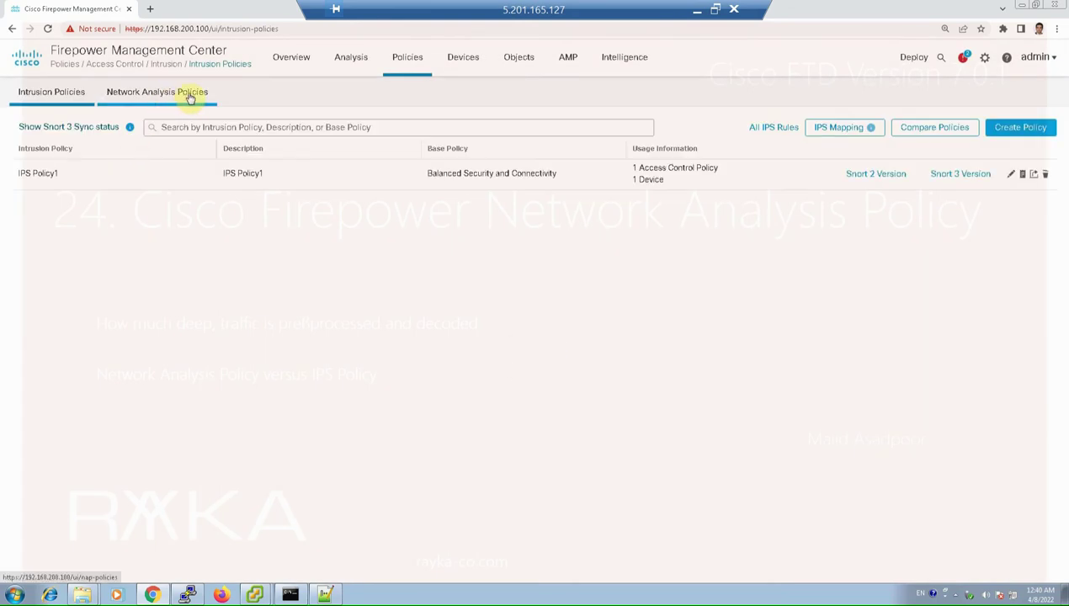
click(190, 96)
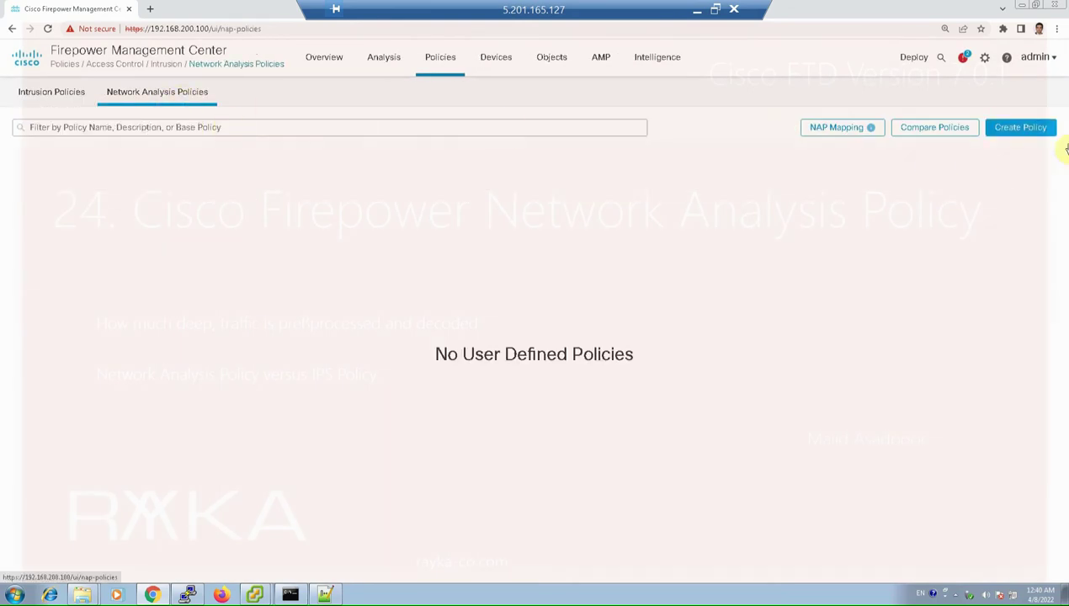
Create a network analysis policy with name and description NAP_Balanced, based on Balanced Security and Connectivity, and save it.
click(1034, 127)
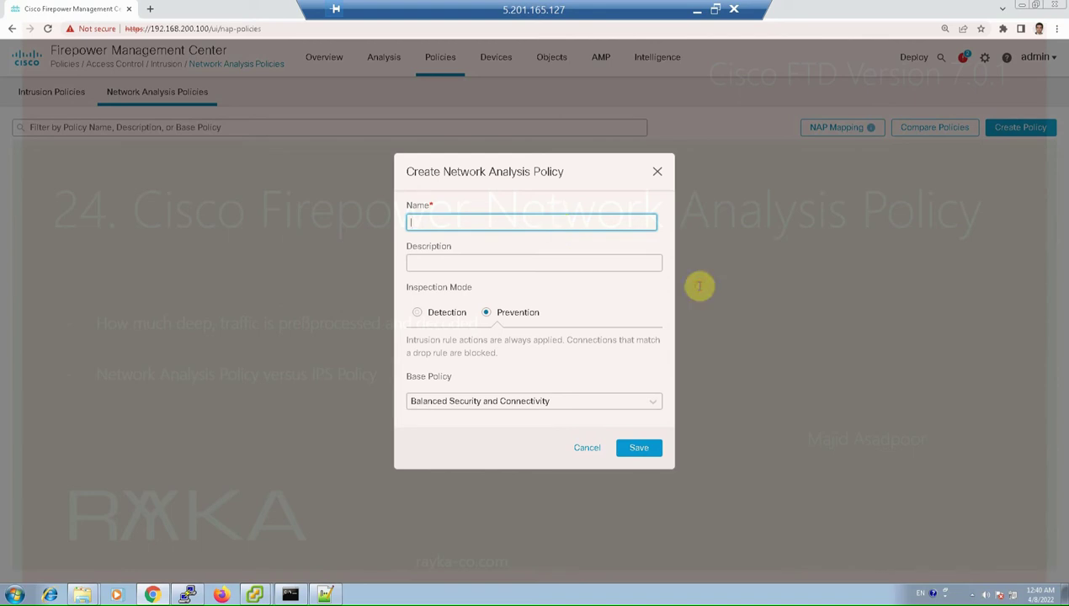
text(NAP_Balanced)
key(ctrl+a)
key(ctrl+c)
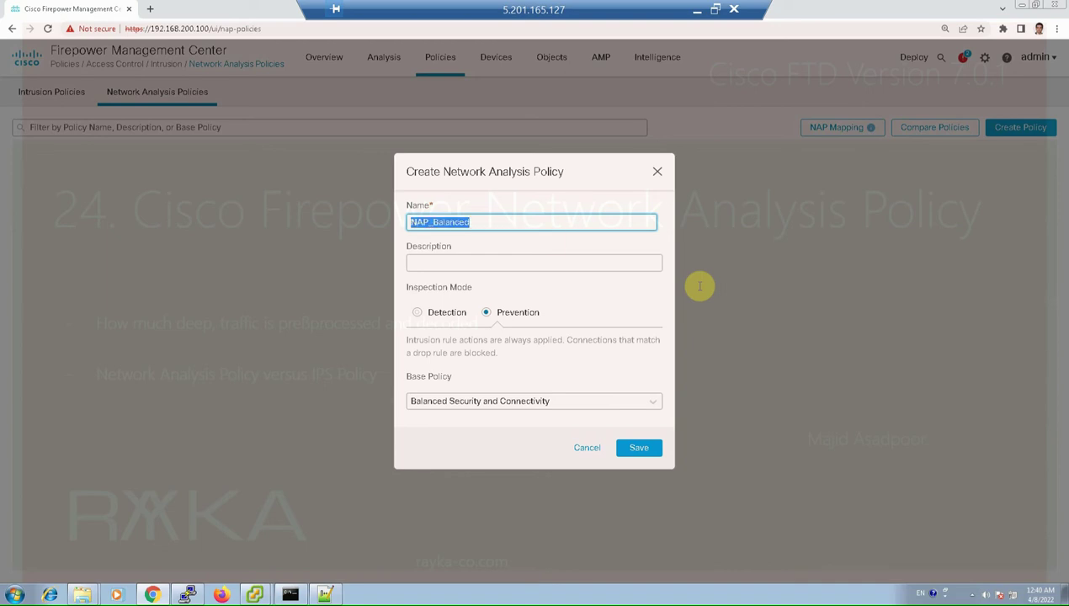
click(536, 261)
key(ctrl+v)
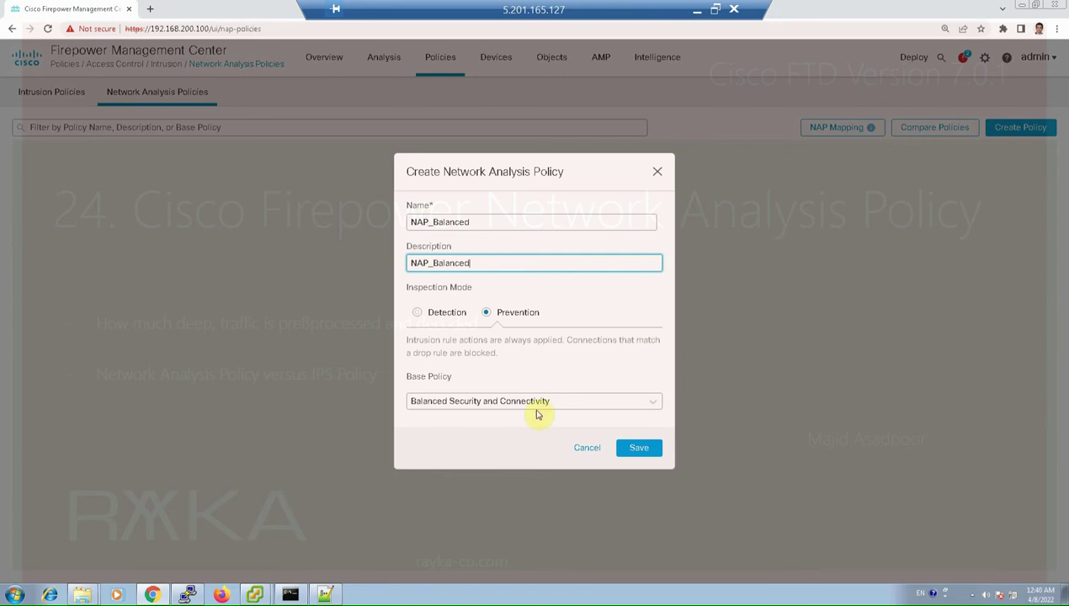
click(495, 402)
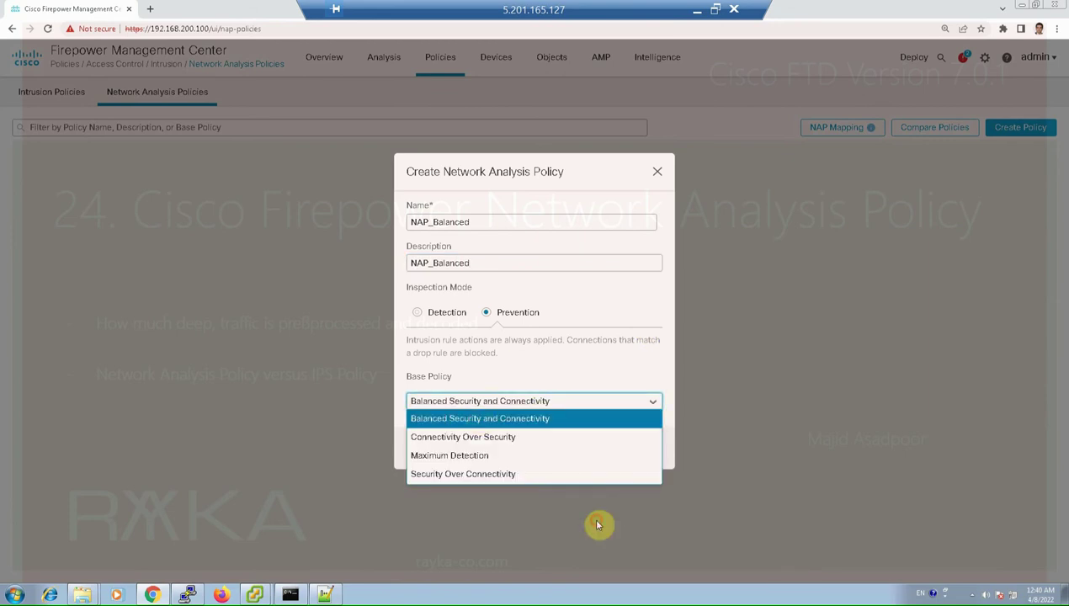
click(649, 446)
click(647, 443)
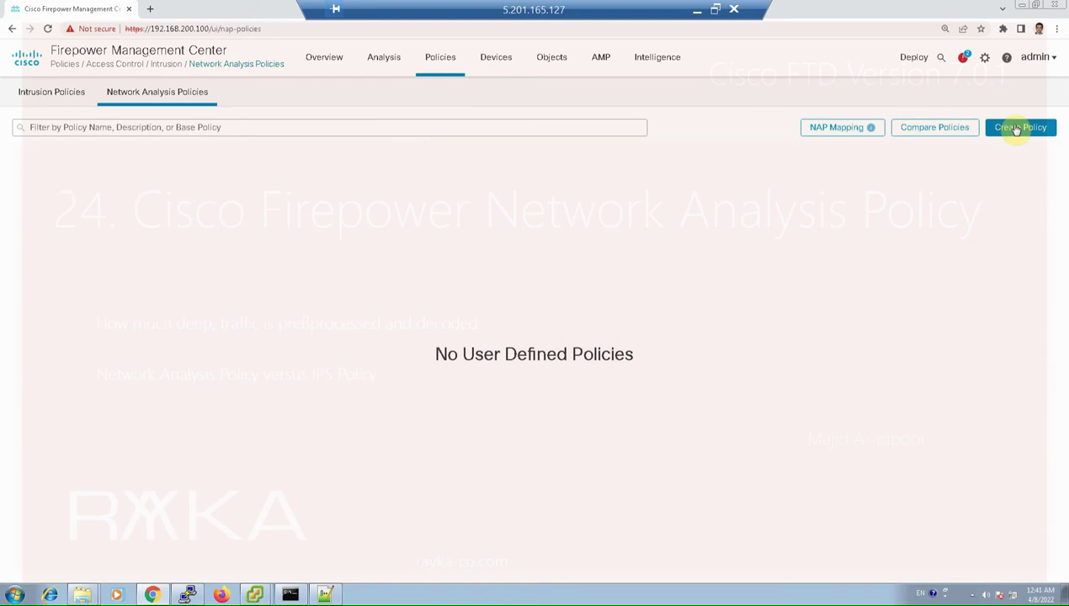
Create a second network analysis policy with name and description NAP_MAX, based on Maximum Detection, and save it.
click(1016, 128)
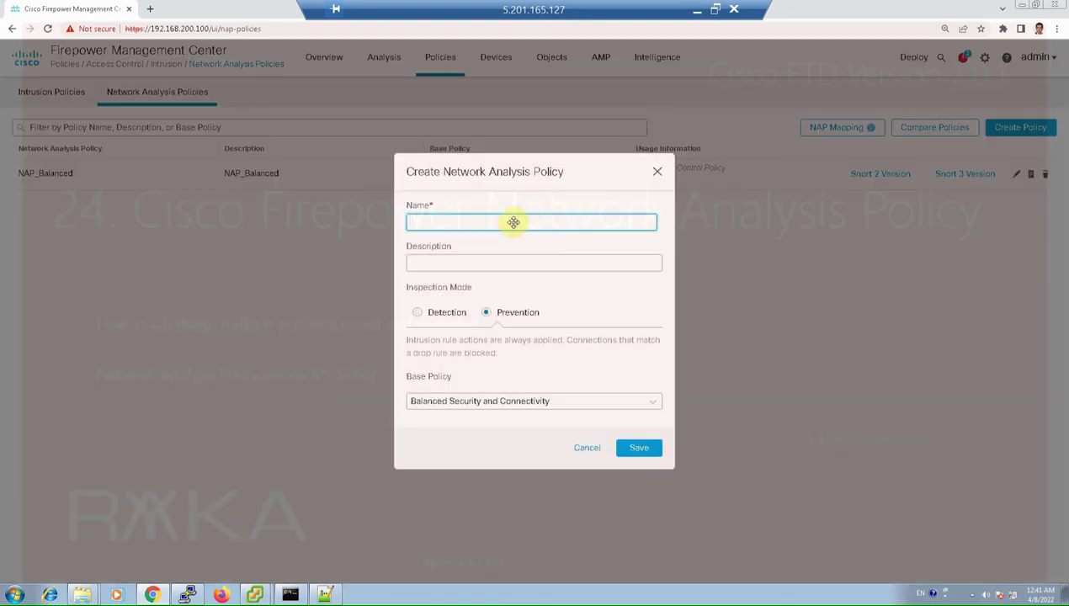
text(NP)
key(BackSpace)
text(A)
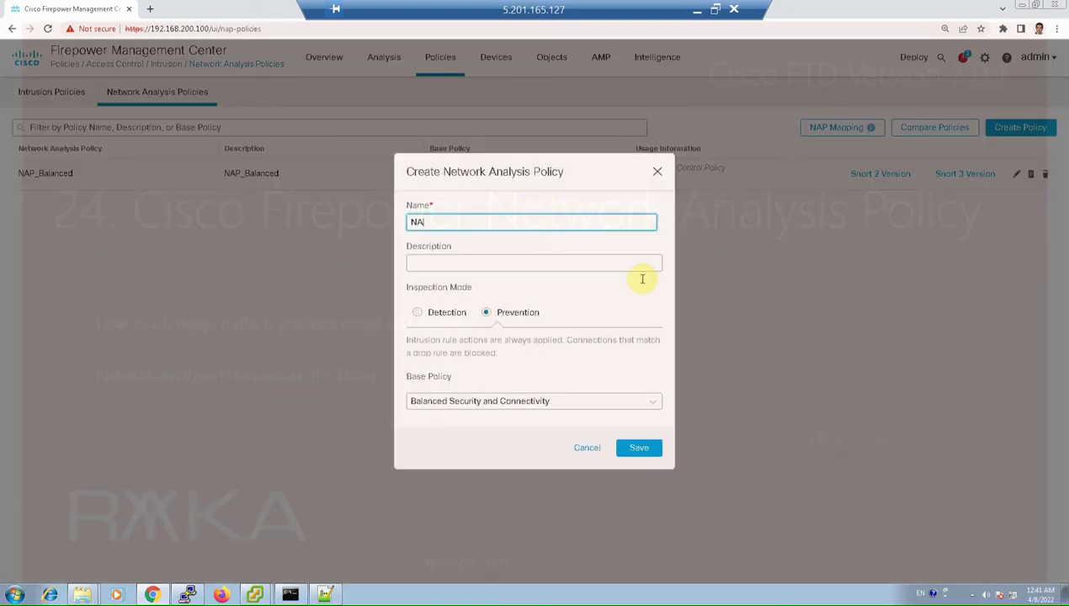
text(P_MAX)
key(ctrl+a)
key(ctrl+c)
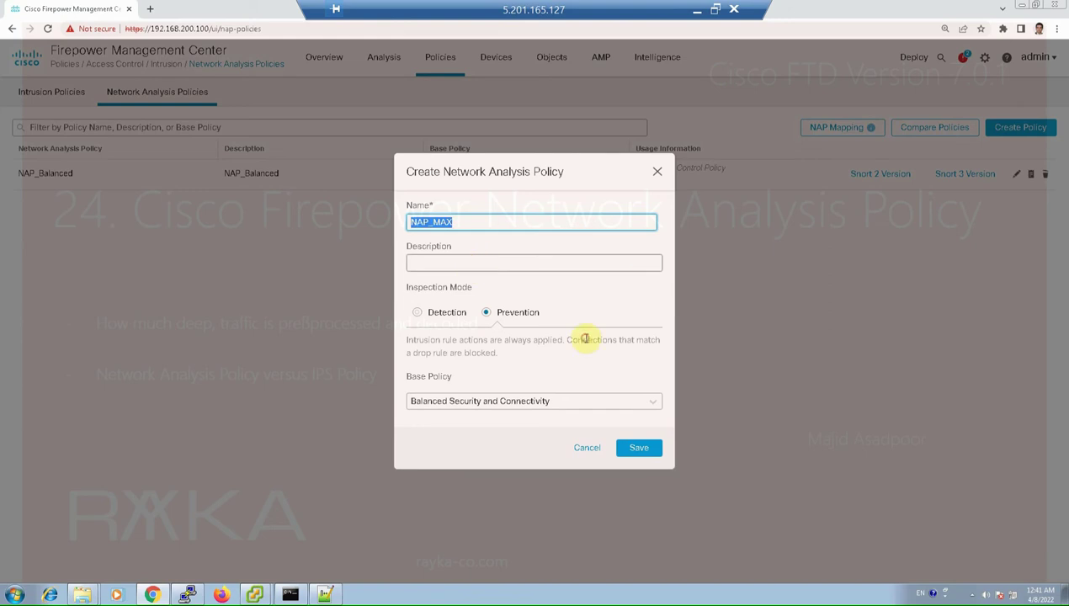
key(Tab)
key(ctrl+v)
click(480, 402)
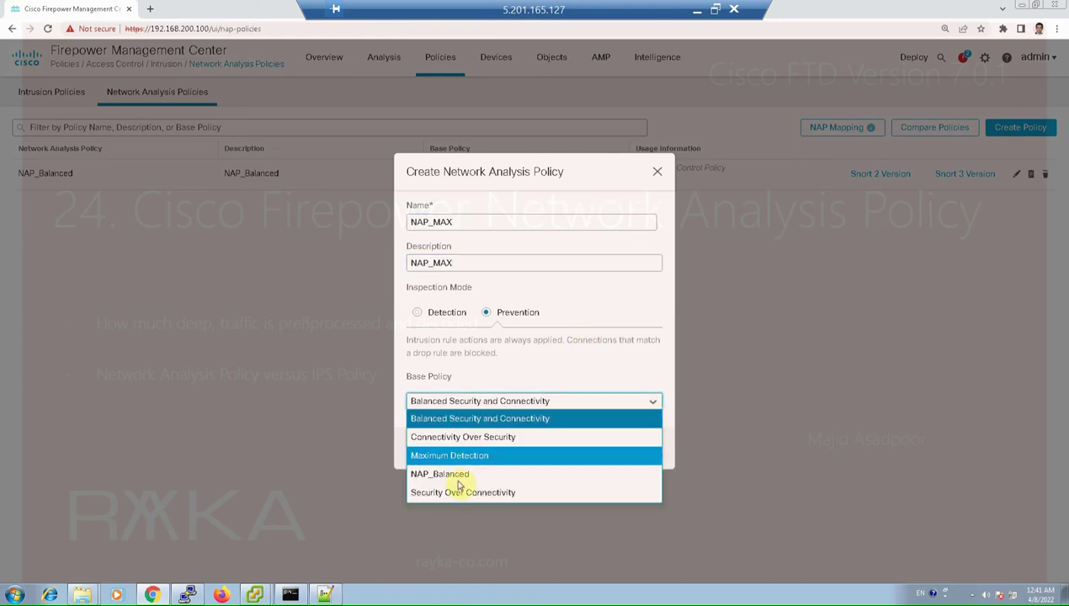
click(469, 455)
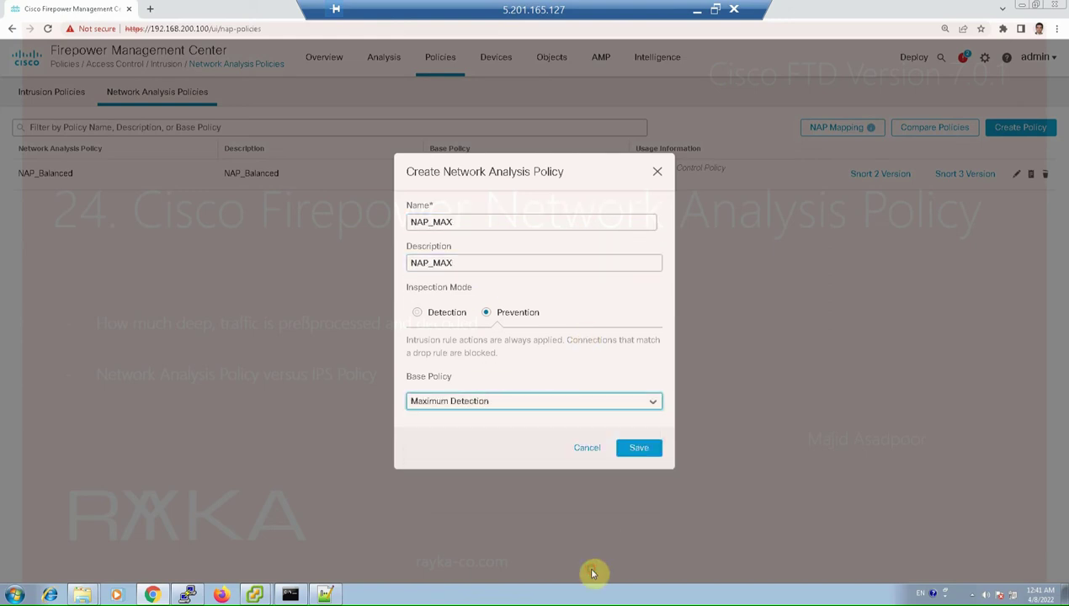
click(653, 451)
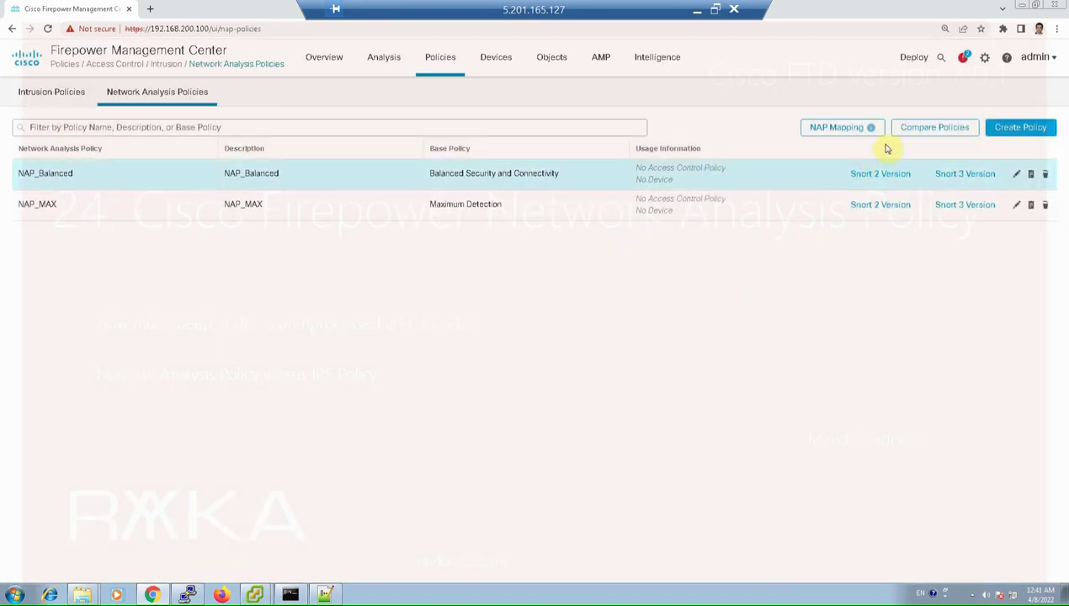
Run a policy comparison with NAP_Balanced as Policy A and NAP_MAX as Policy B.
click(884, 204)
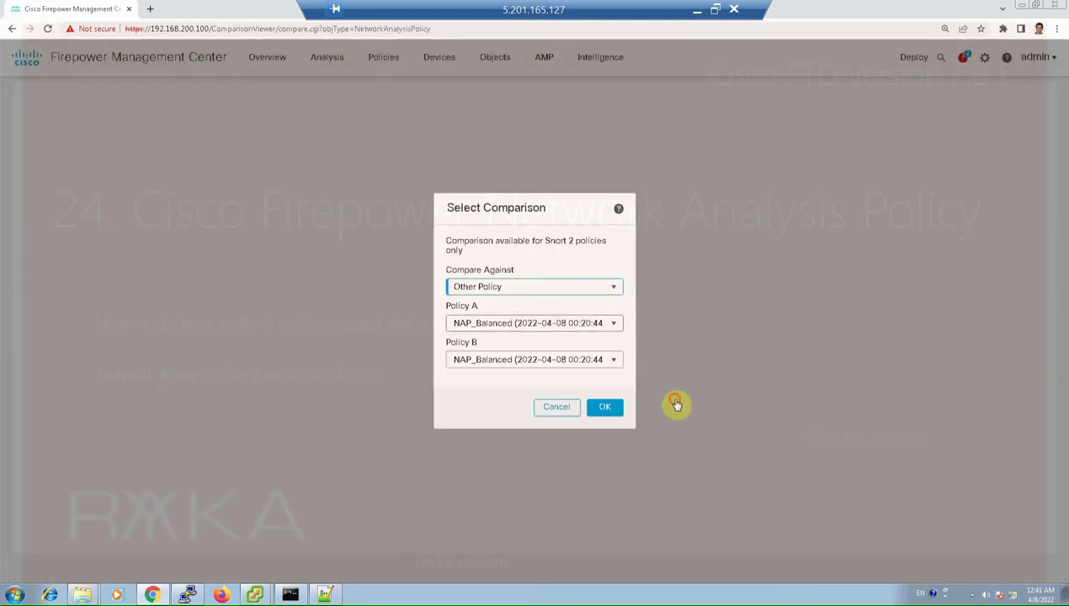
click(543, 324)
click(543, 337)
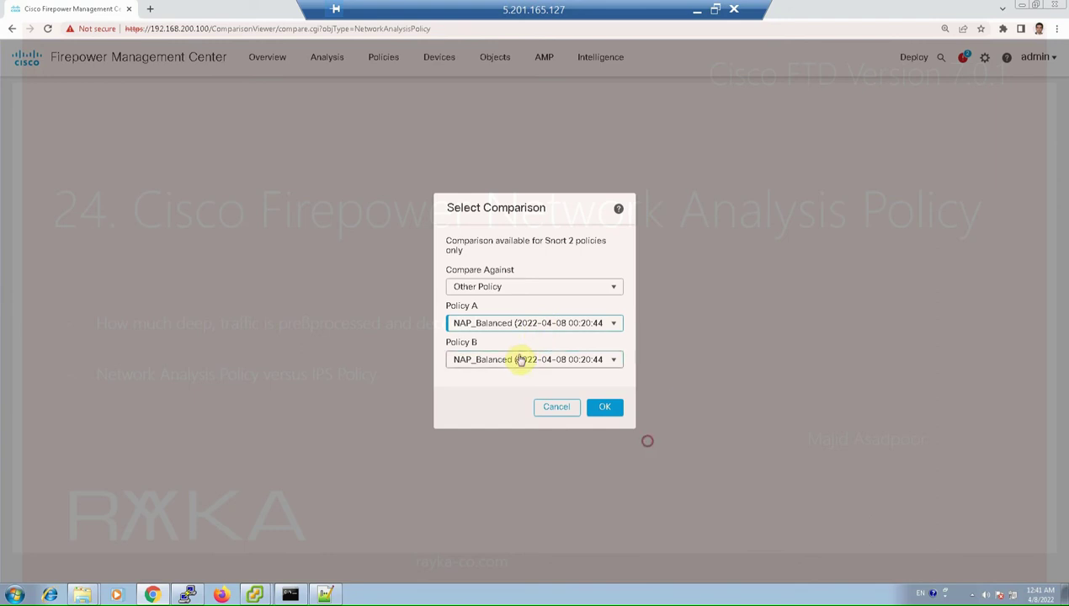
click(529, 359)
click(611, 385)
click(603, 407)
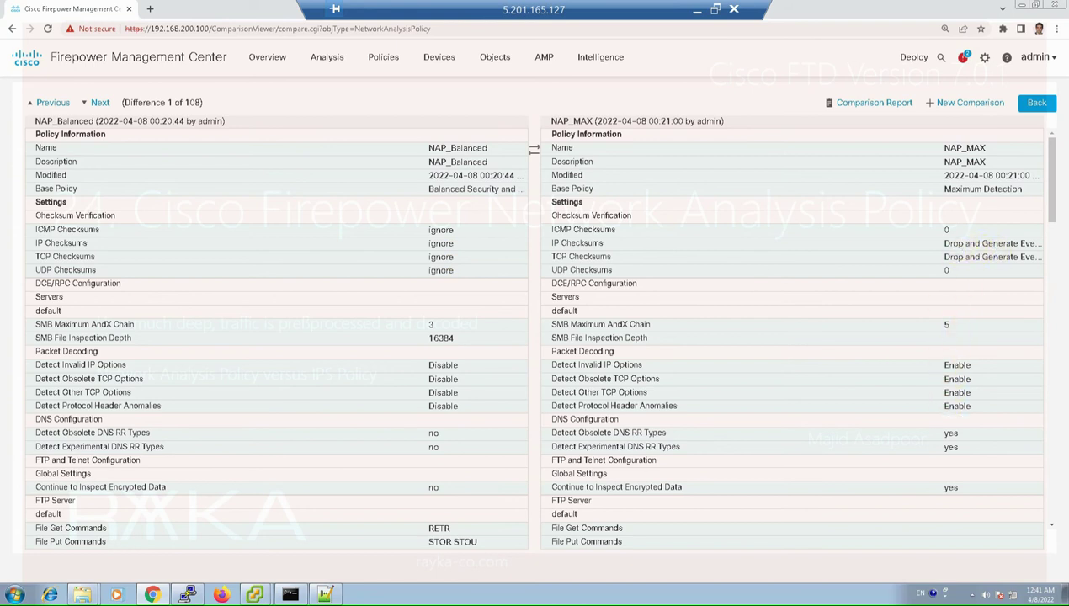
Examine the differing preprocessor settings of the two compared policies, then return to the policy list.
scroll(912, 398, down, 3)
scroll(539, 337, down, 5)
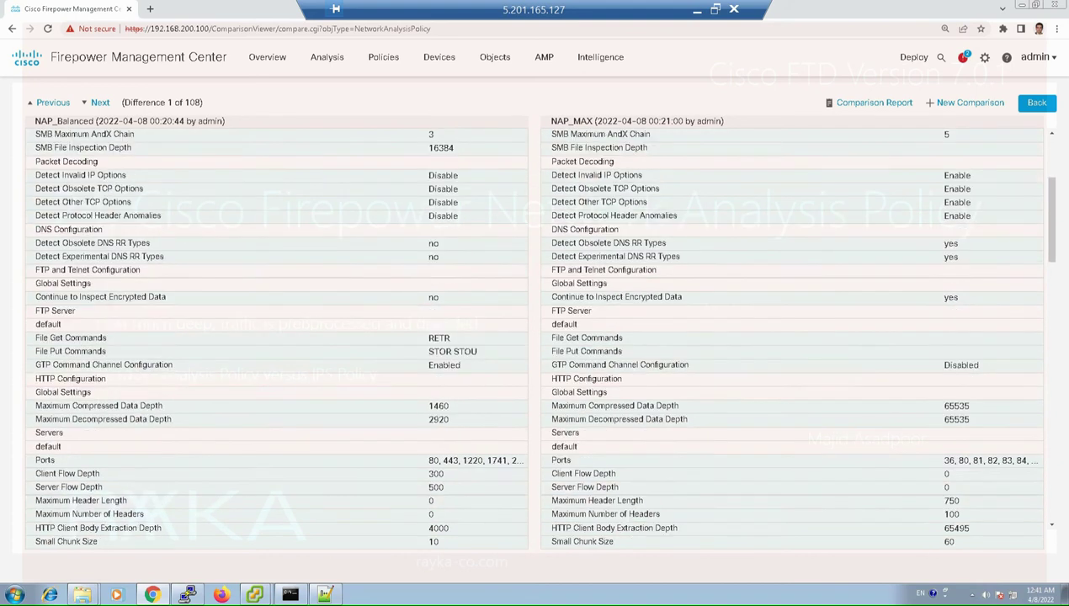
scroll(520, 282, down, 5)
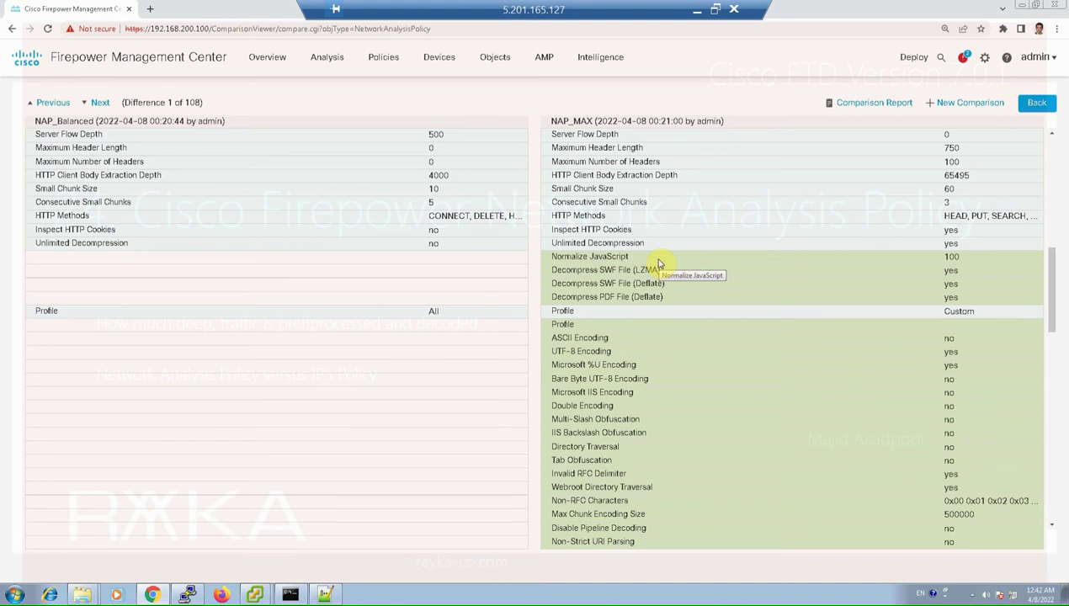
click(1037, 101)
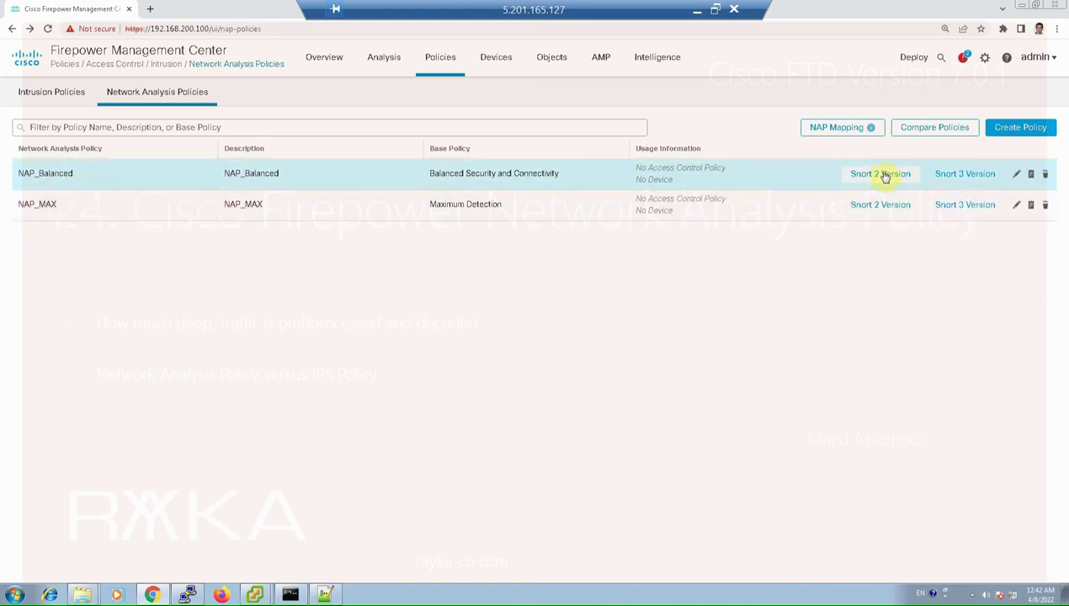
Open the Snort 2 version of NAP_Balanced for editing, accept the customization warning, and show its overall Settings page.
click(880, 174)
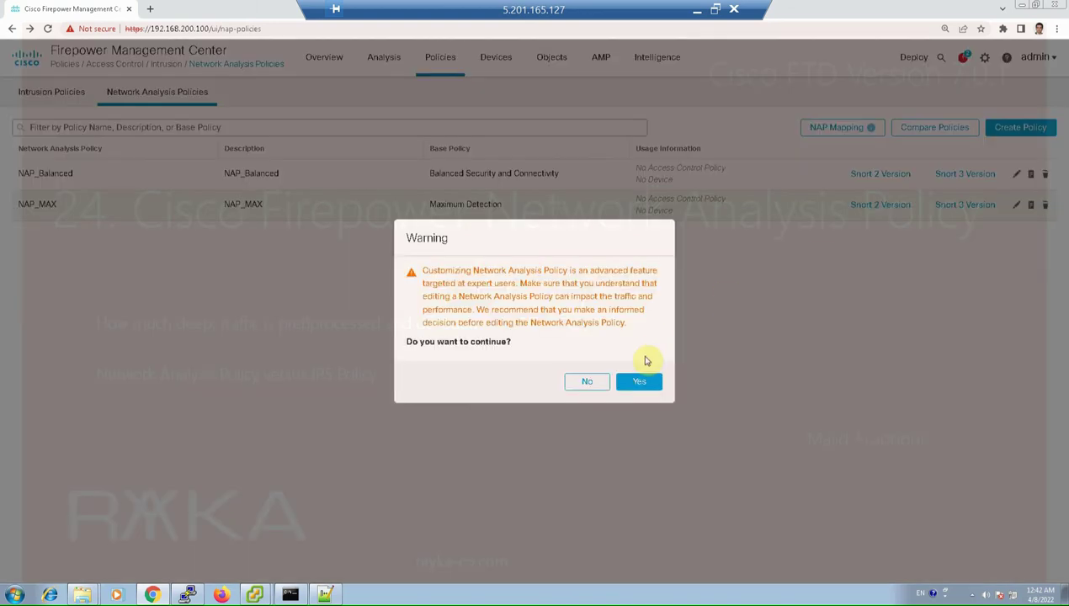
click(639, 381)
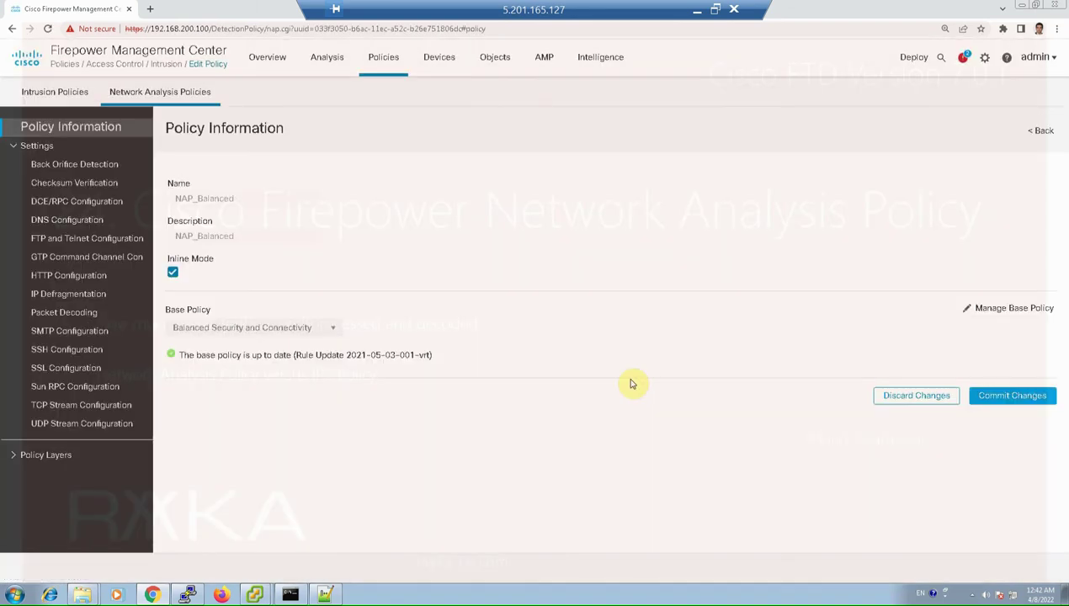
click(42, 148)
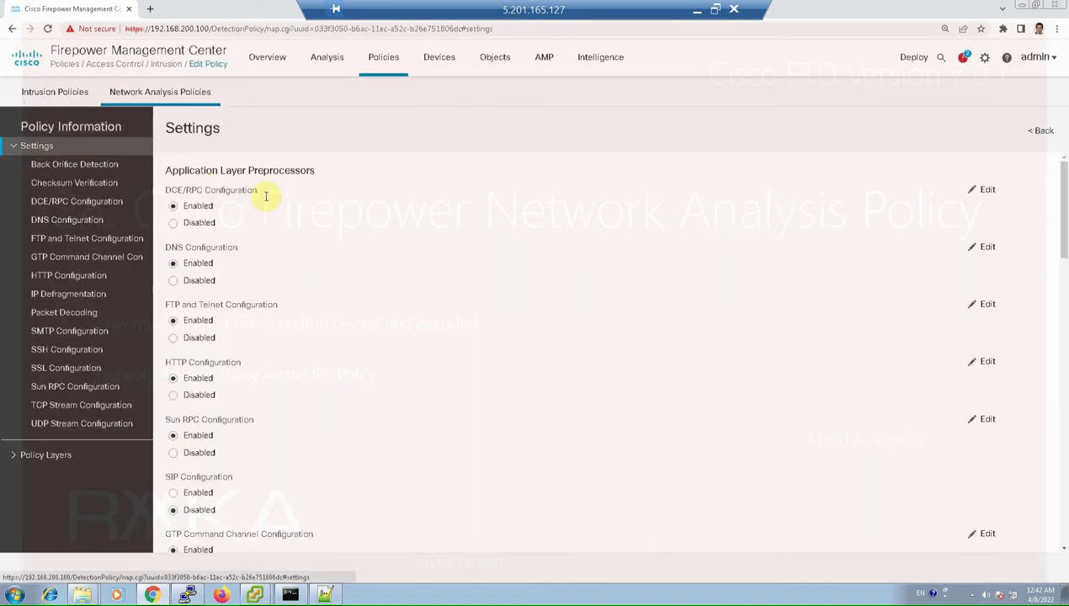
Examine which application, SCADA and transport preprocessors are enabled, and search the page for "ftp" to find the FTP entry.
scroll(220, 363, down, 8)
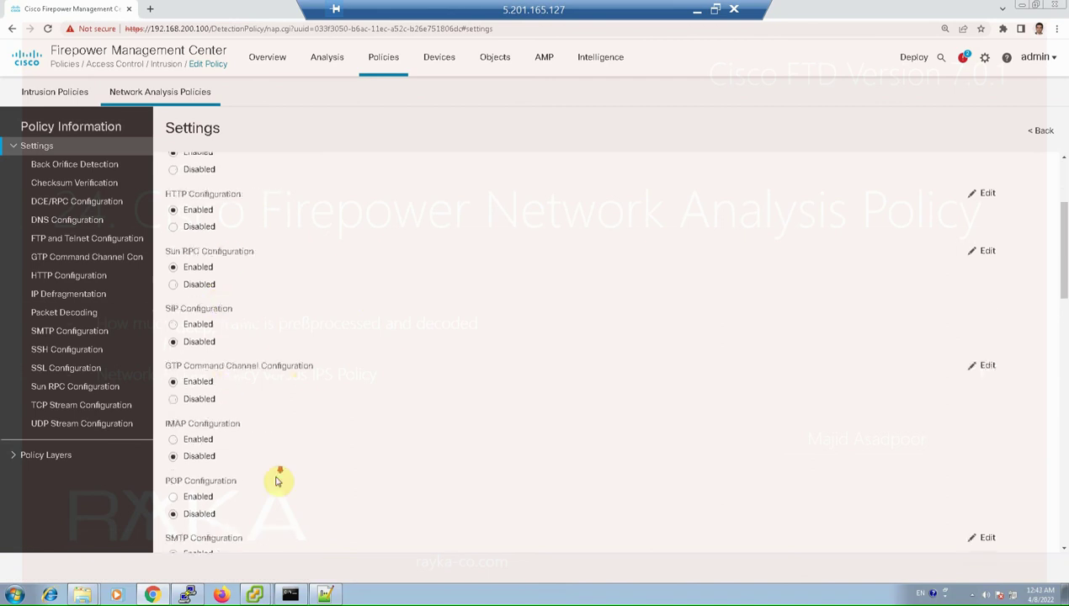
scroll(280, 480, up, 8)
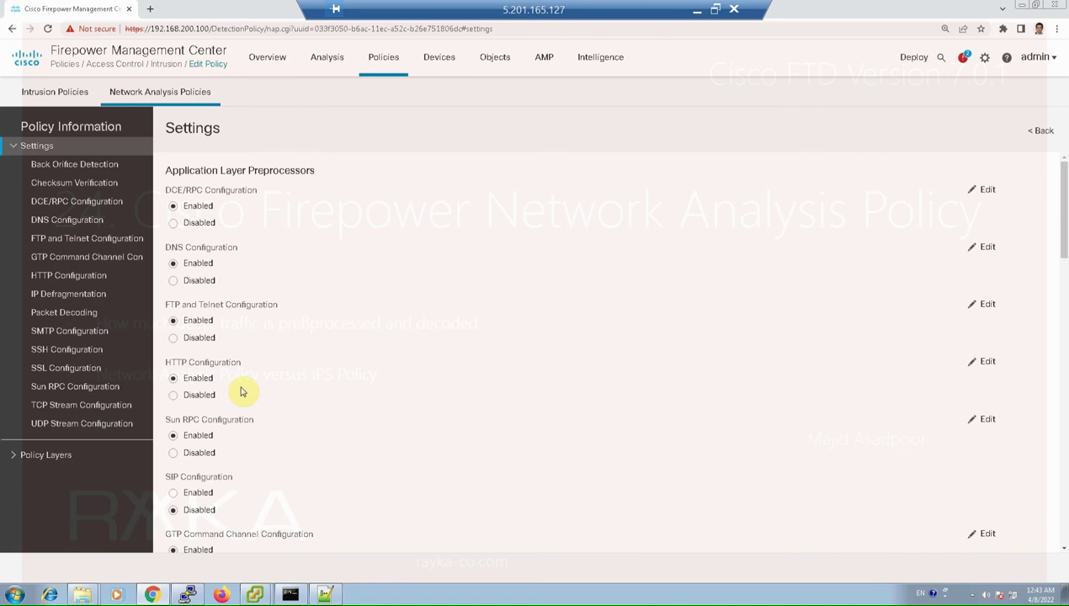
scroll(304, 485, down, 3)
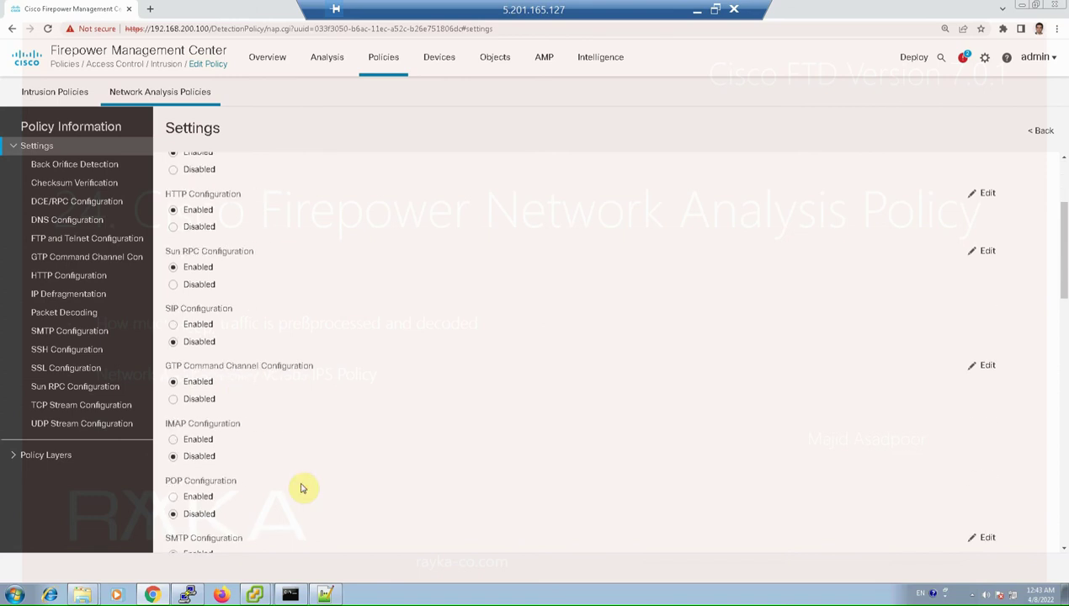
scroll(303, 488, down, 1)
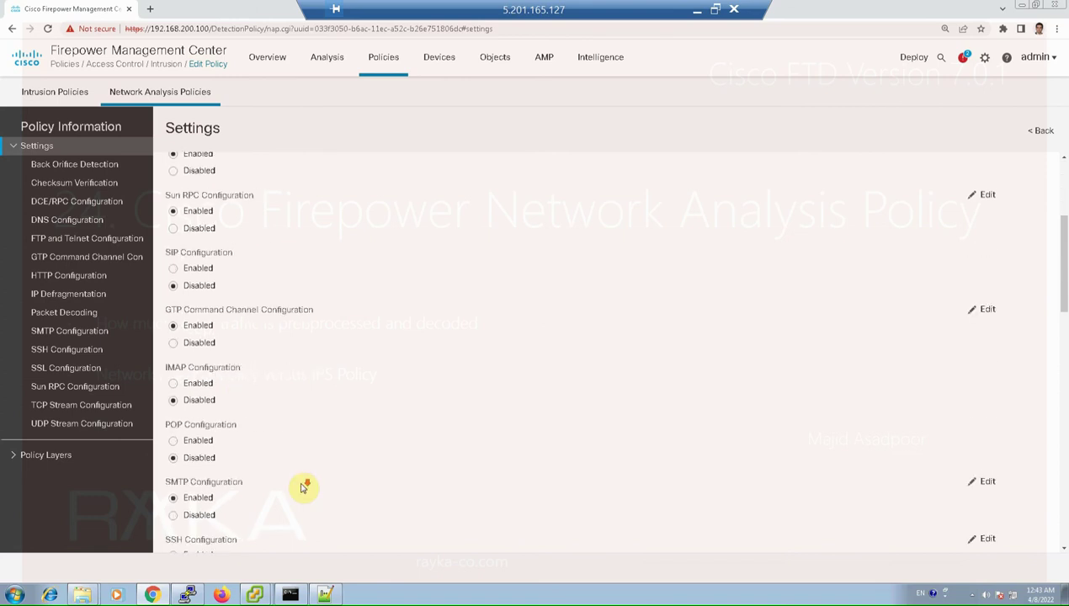
scroll(303, 487, down, 4)
scroll(303, 488, down, 4)
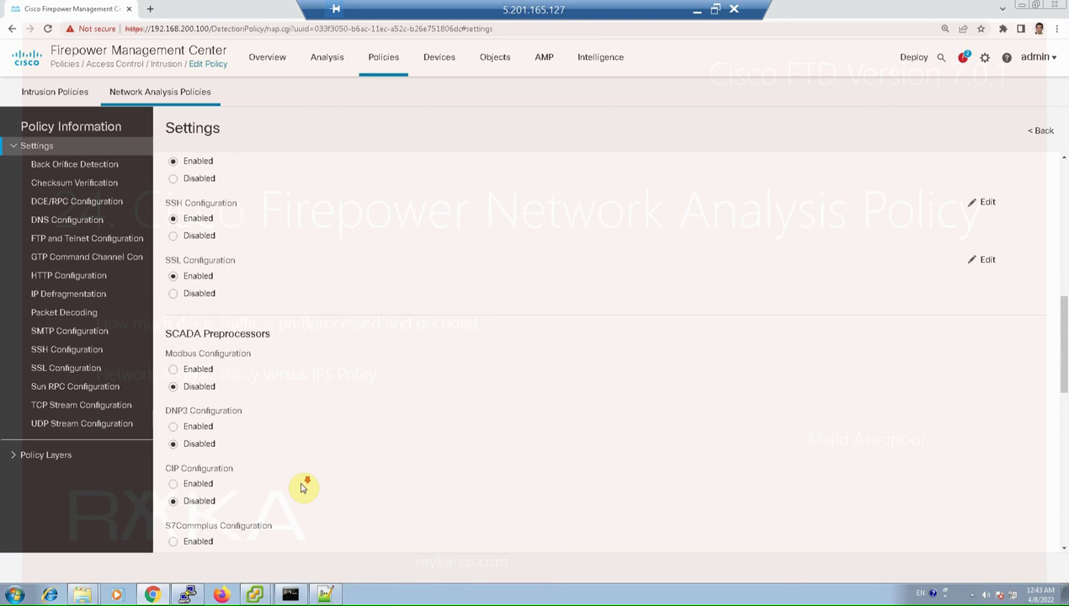
key(ctrl+f)
text(tp)
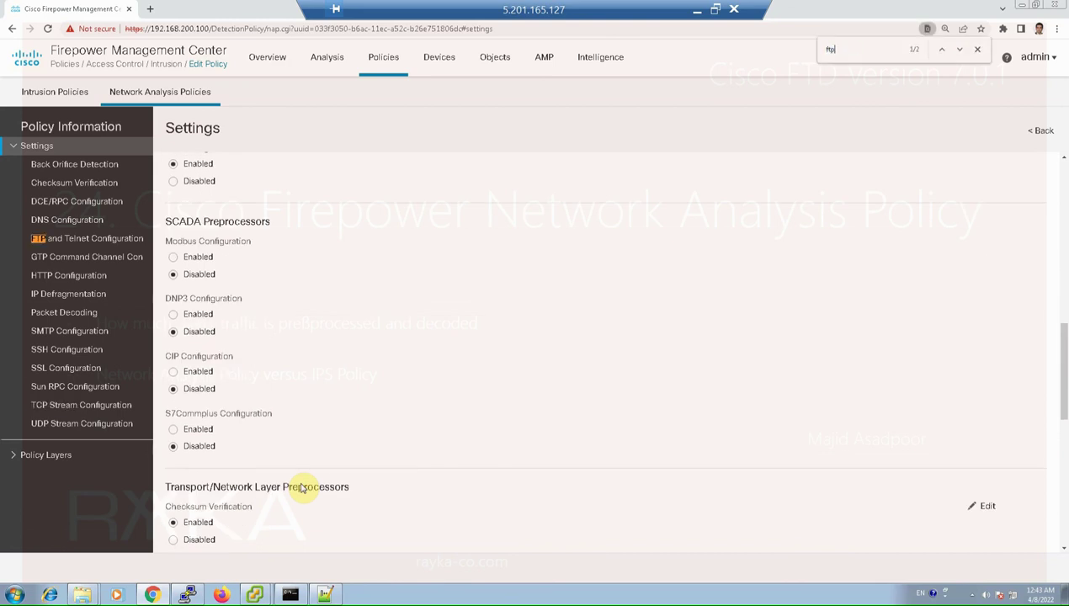
key(Return)
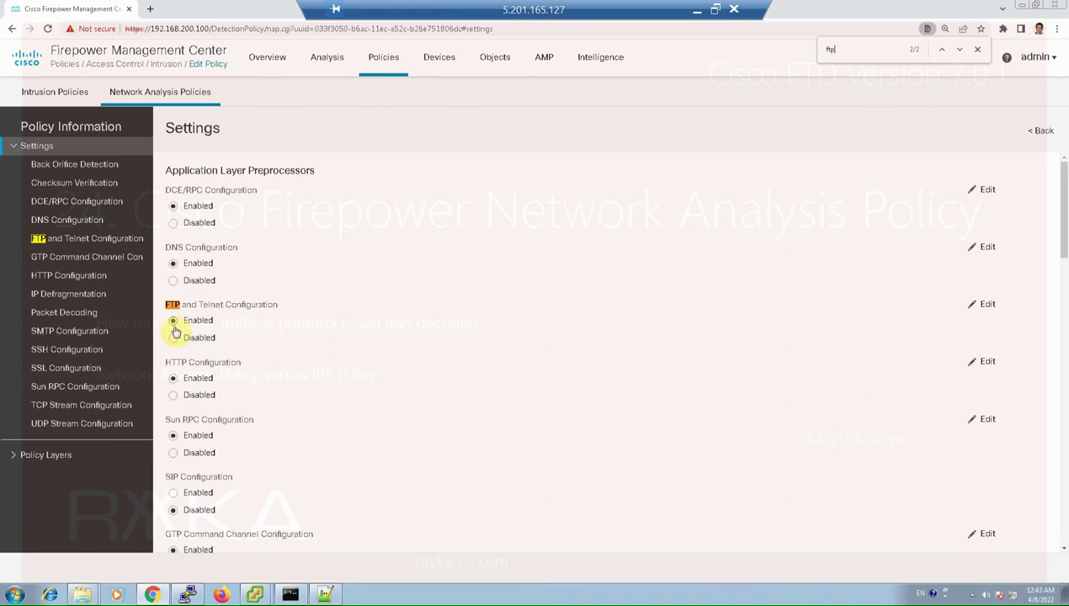
Enable FTP and Telnet Configuration in the My Changes policy layer of NAP_Balanced.
click(17, 457)
click(32, 476)
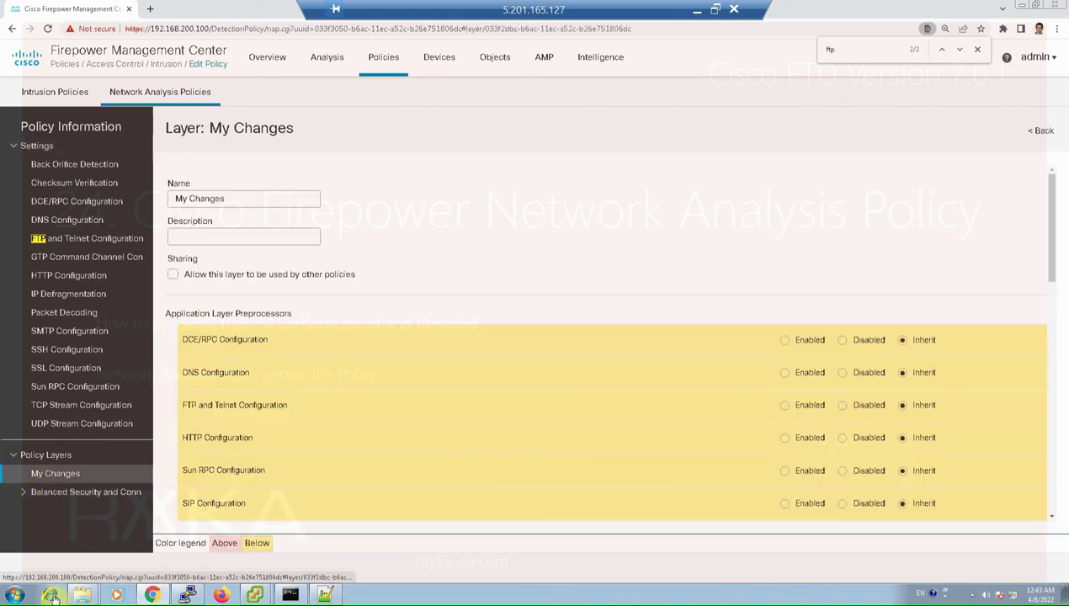
scroll(527, 552, down, 1)
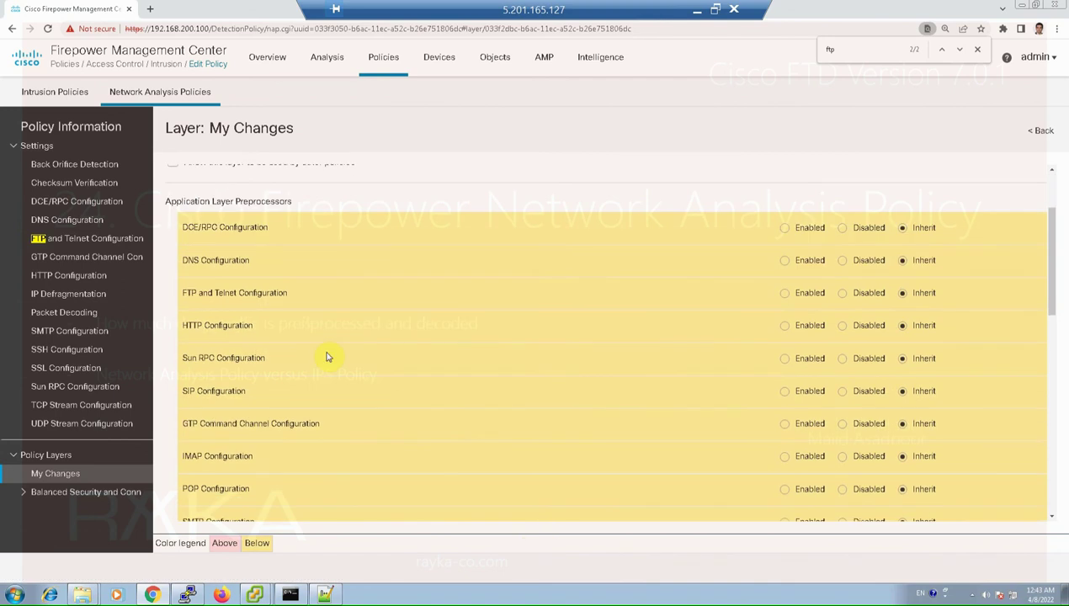
click(784, 293)
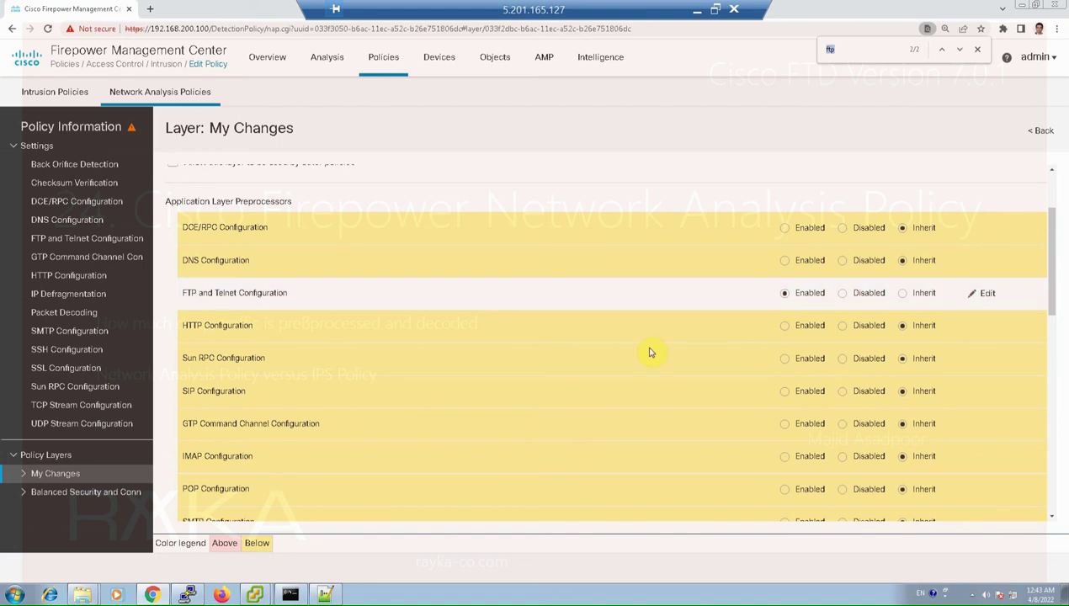
Find the IP Defragmentation entry with the search text "defrag", and enable IP Defragmentation and TCP Stream Configuration in the My Changes layer.
text(rag)
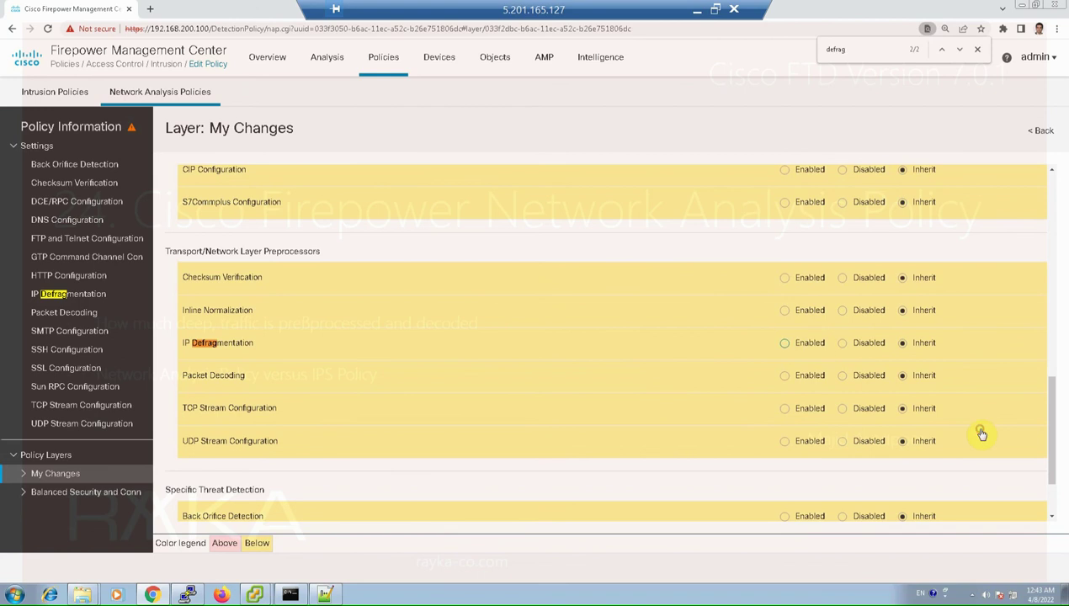
click(785, 343)
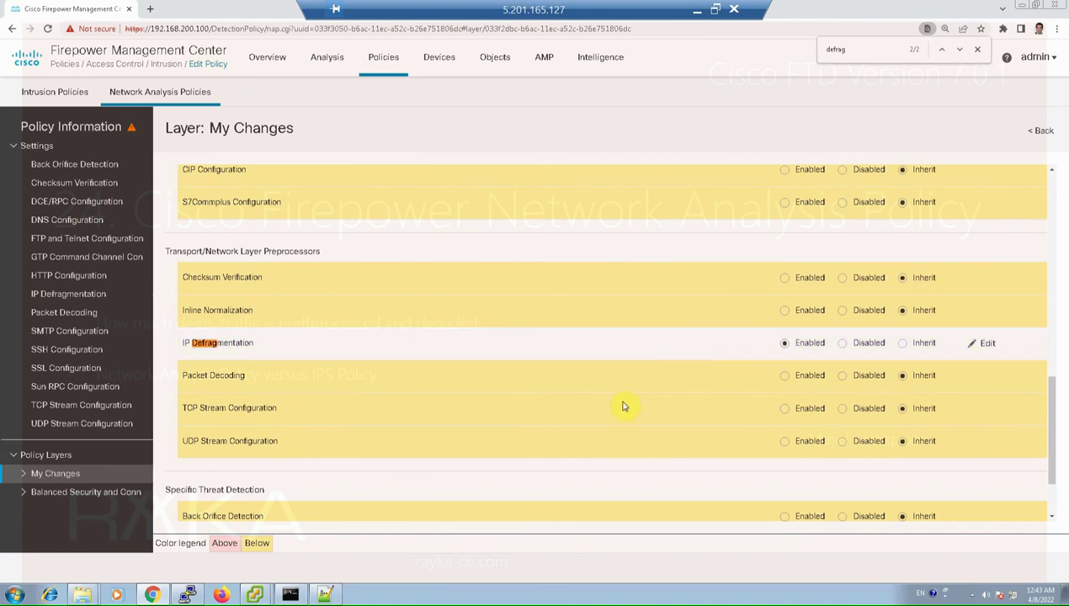
click(785, 411)
scroll(632, 318, down, 1)
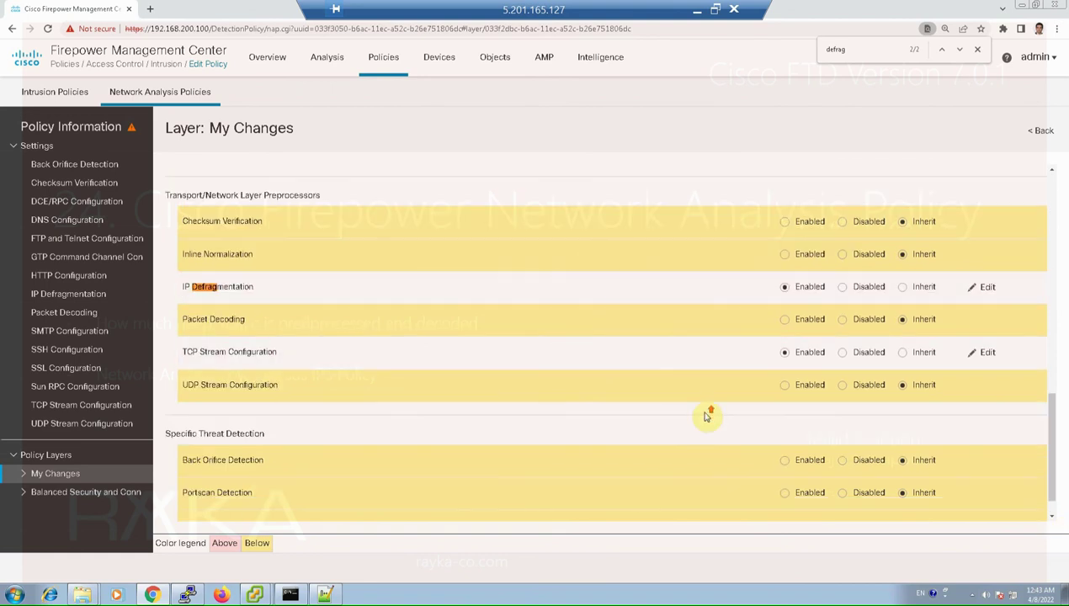
scroll(706, 413, up, 2)
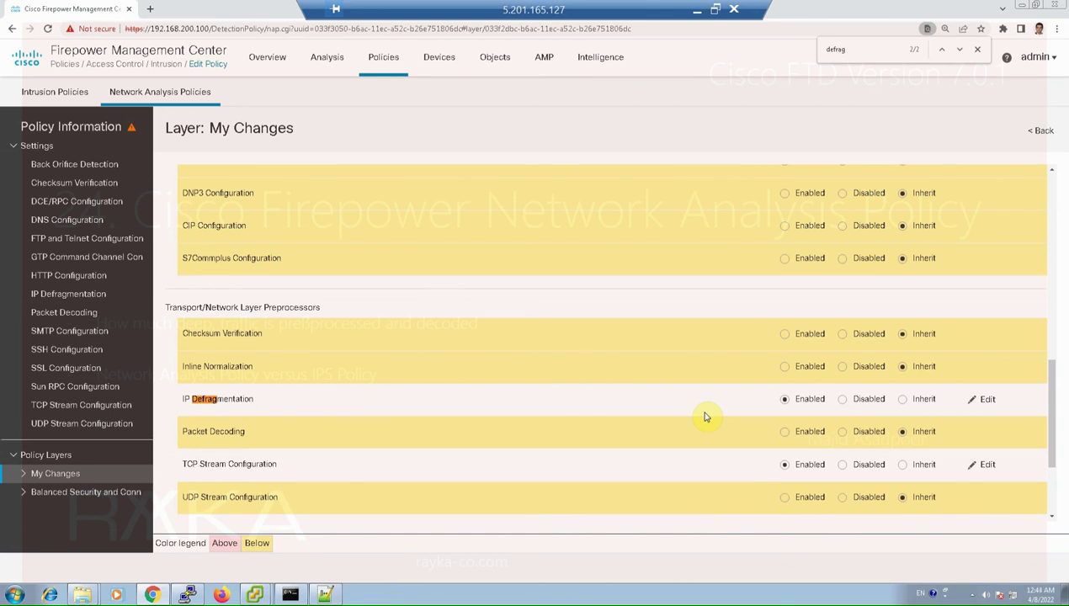
scroll(707, 416, down, 1)
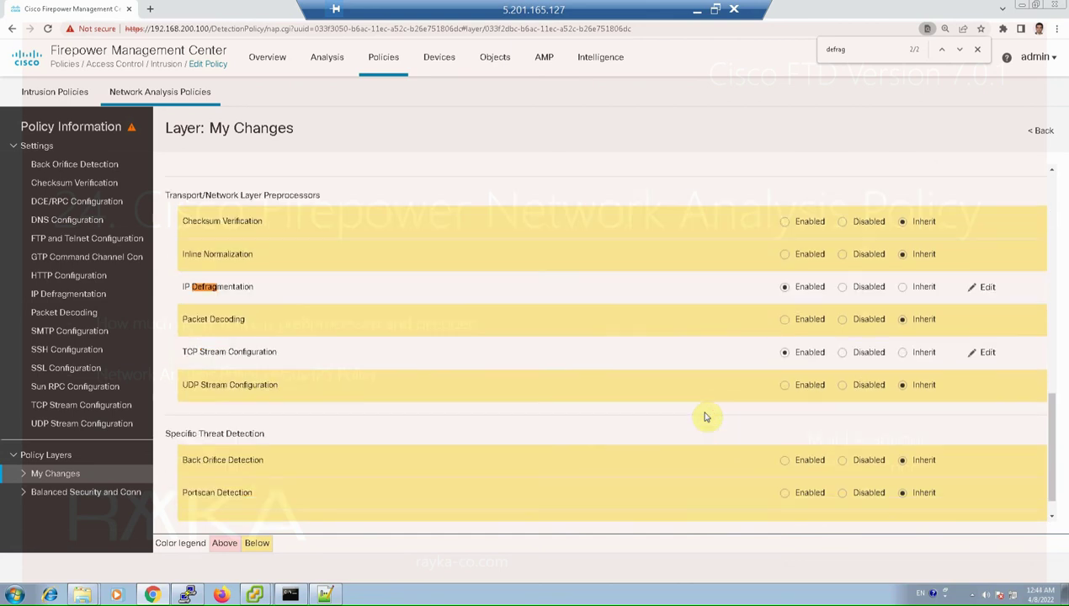
scroll(892, 328, up, 1)
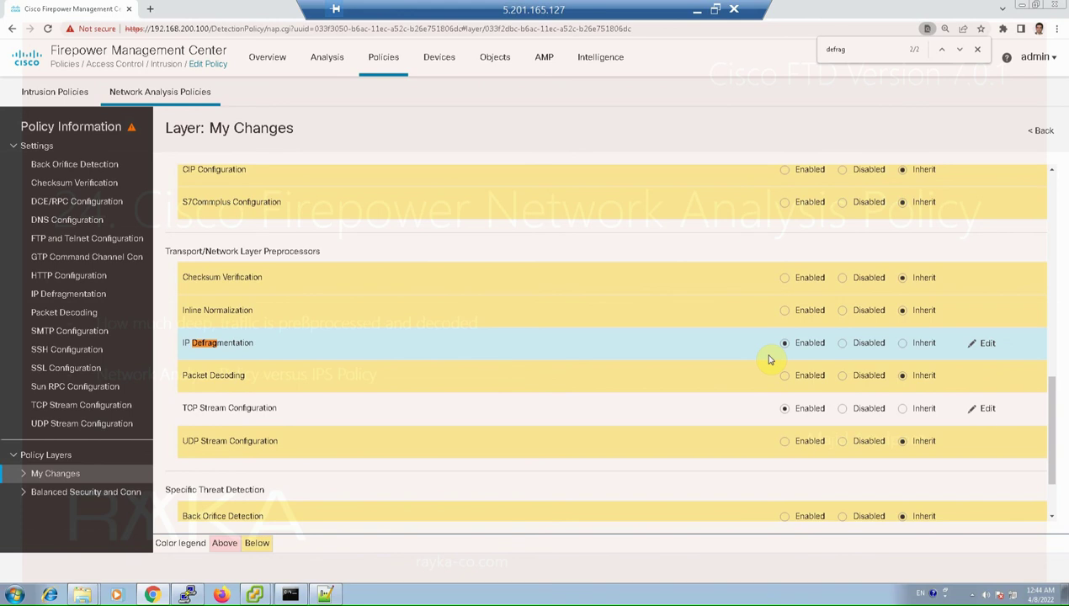
Examine the FTP and Telnet Configuration settings of NAP_Balanced, from the global and Telnet options through the FTP command parameters.
click(73, 240)
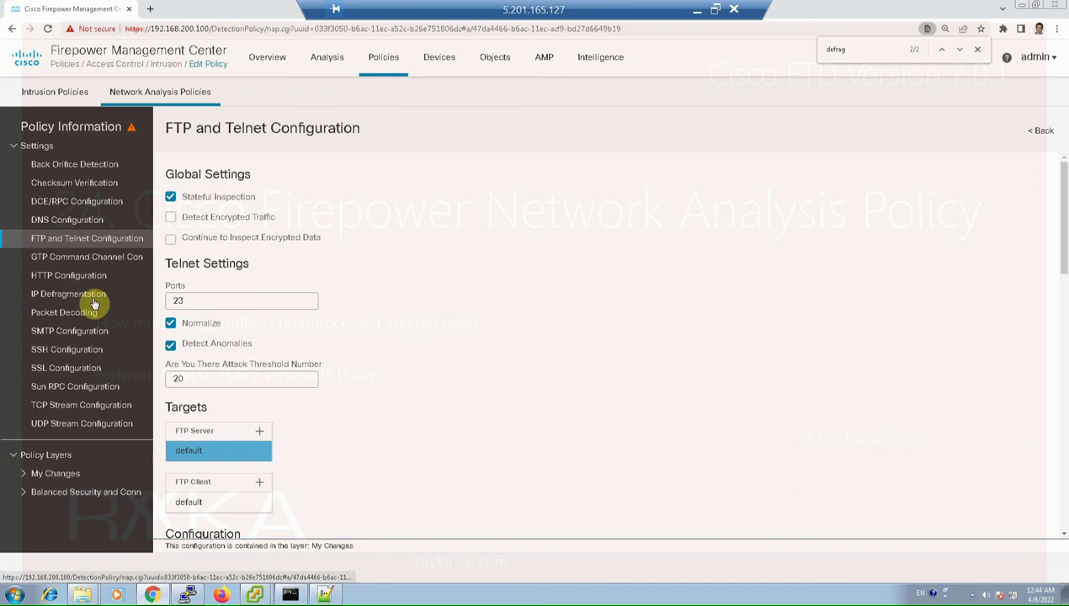
scroll(362, 295, down, 2)
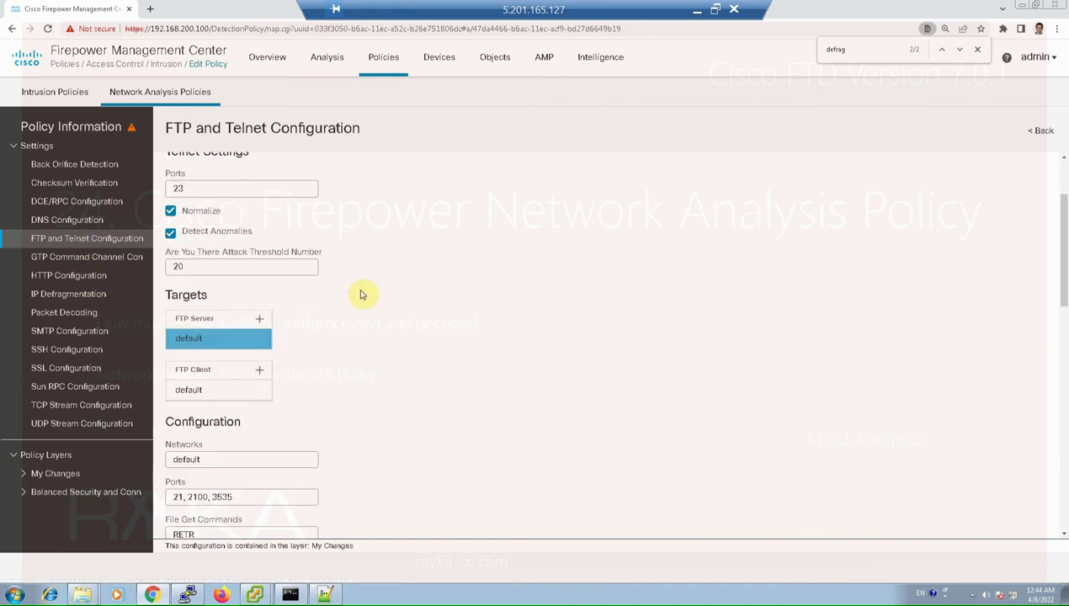
scroll(452, 366, down, 6)
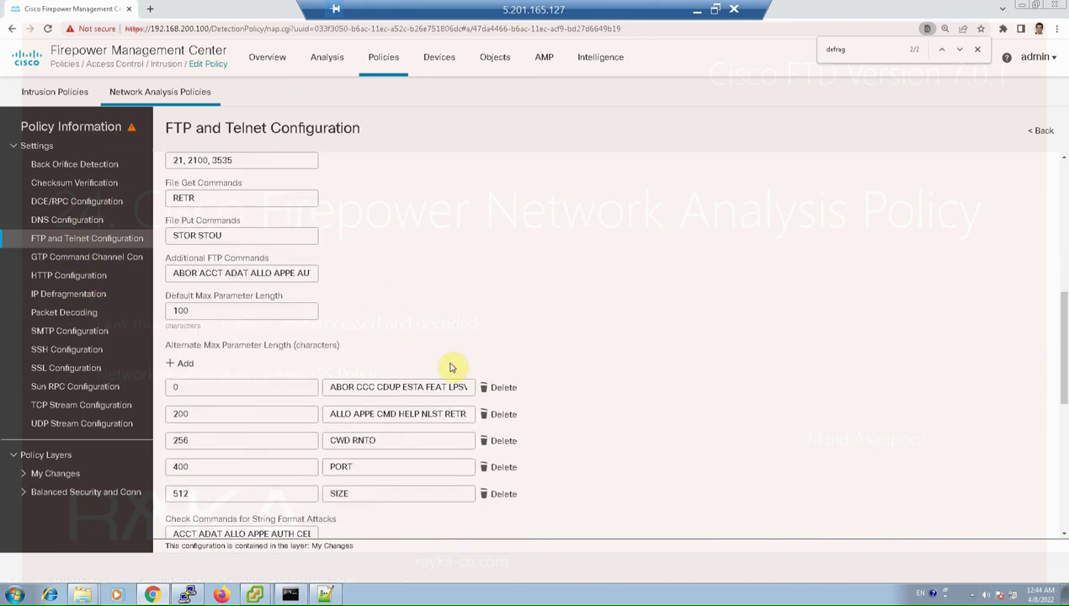
scroll(451, 367, down, 2)
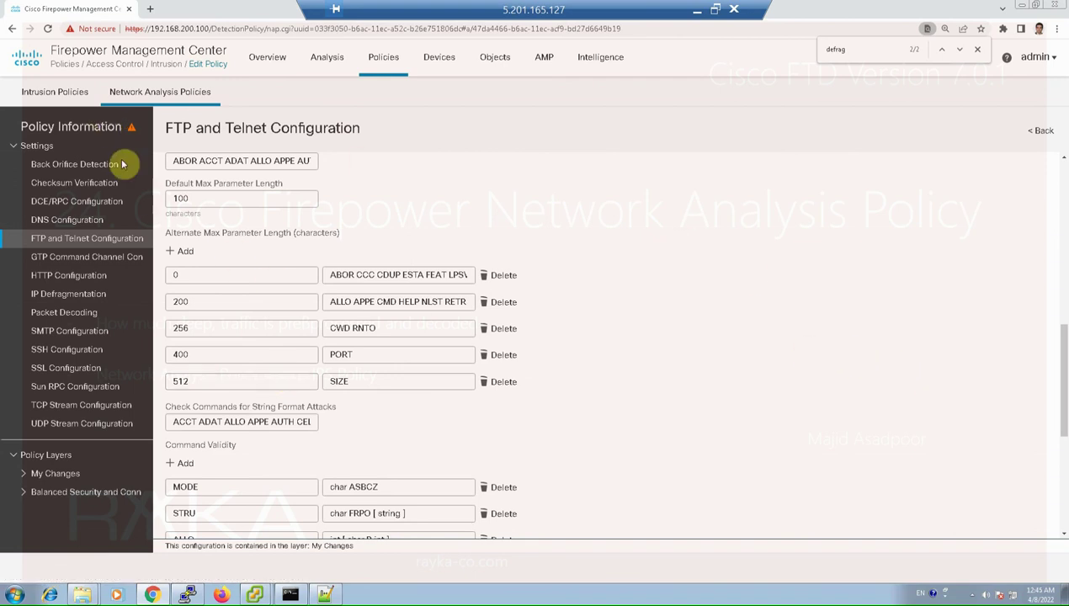
Commit the changes to the NAP_Balanced policy from its Policy Information page and confirm the commit.
click(106, 133)
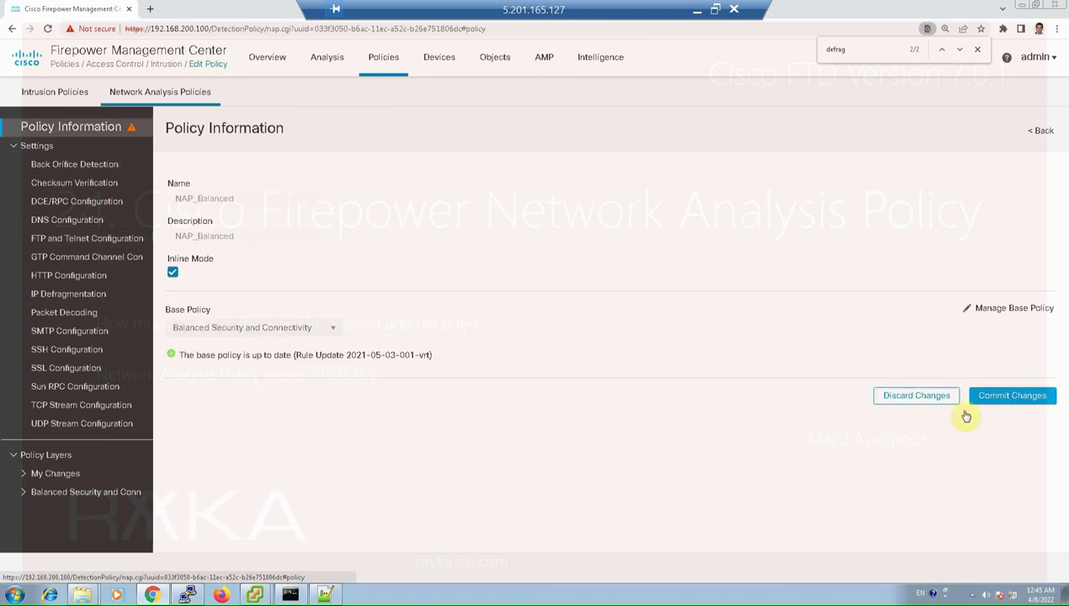
click(998, 396)
click(592, 360)
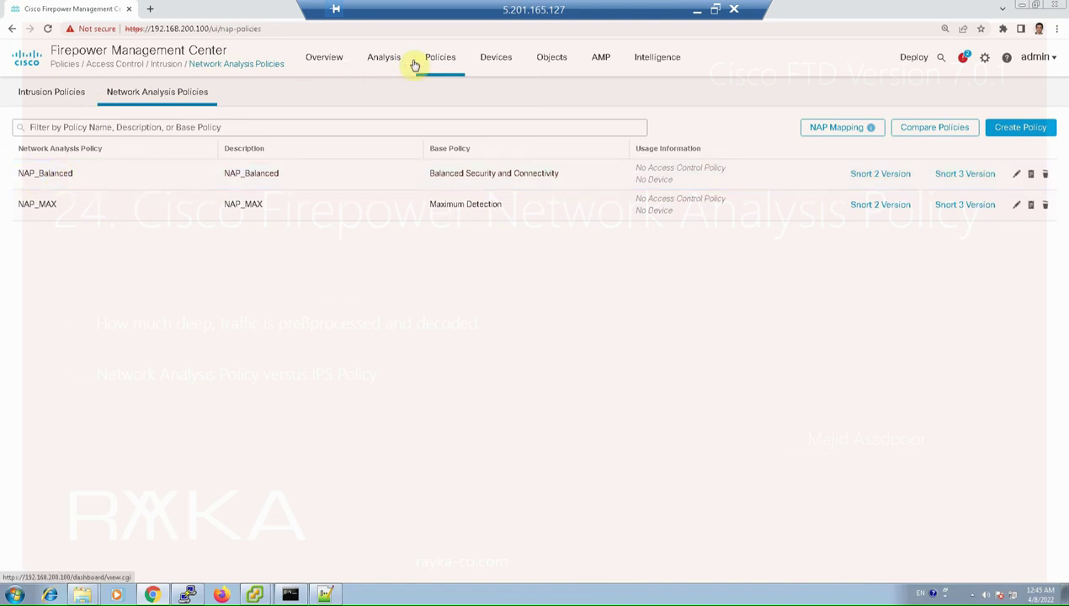
Open the "default IPS" access control policy for editing and find the Default Network Analysis Policy entry in its advanced settings.
mouse_move(443, 71)
click(450, 111)
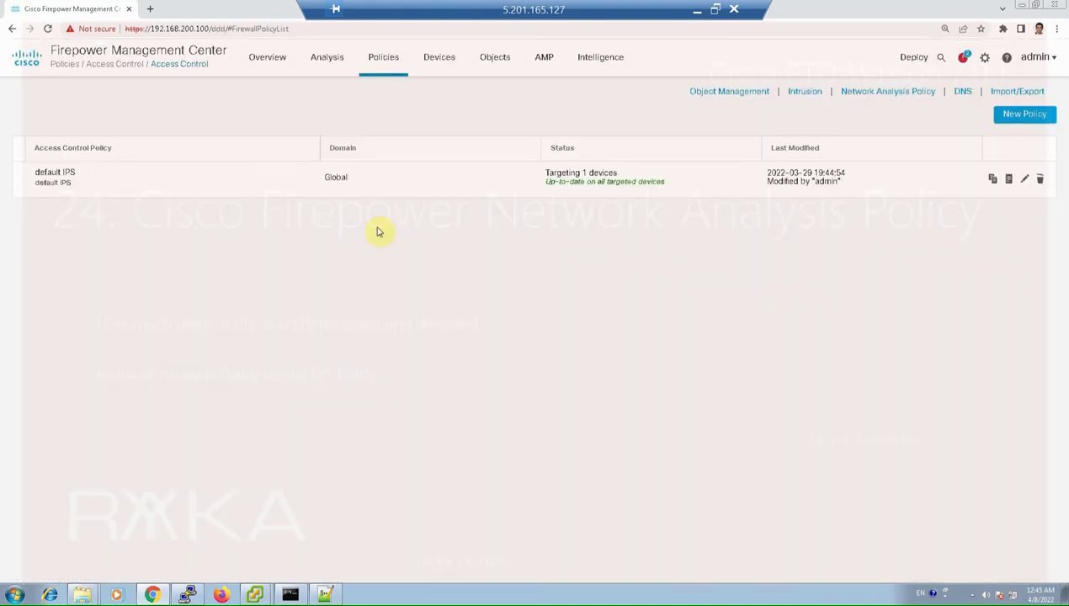
click(1025, 180)
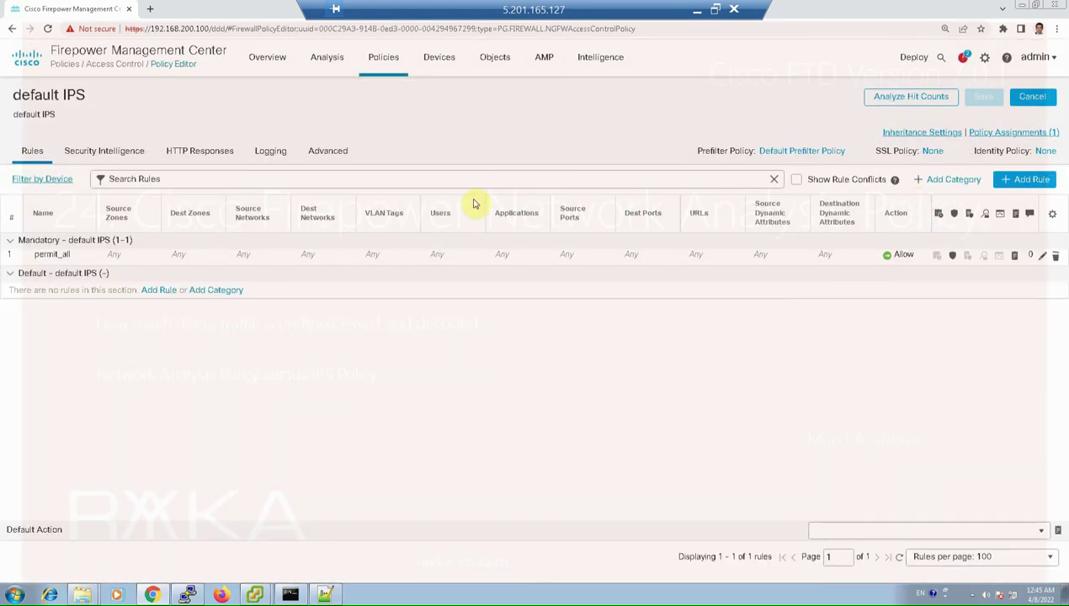
click(321, 152)
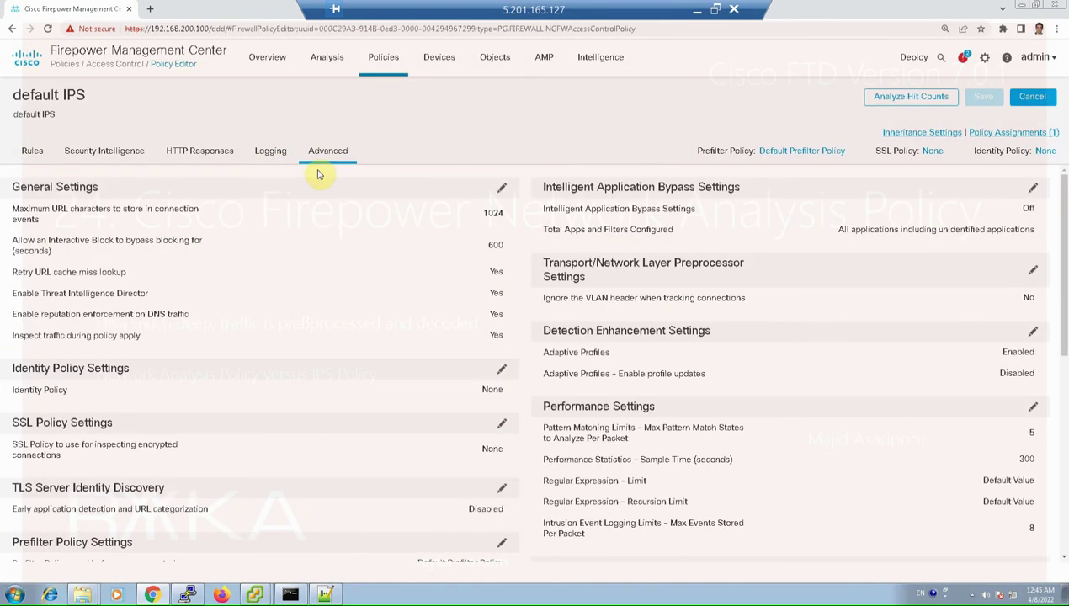
scroll(282, 539, down, 4)
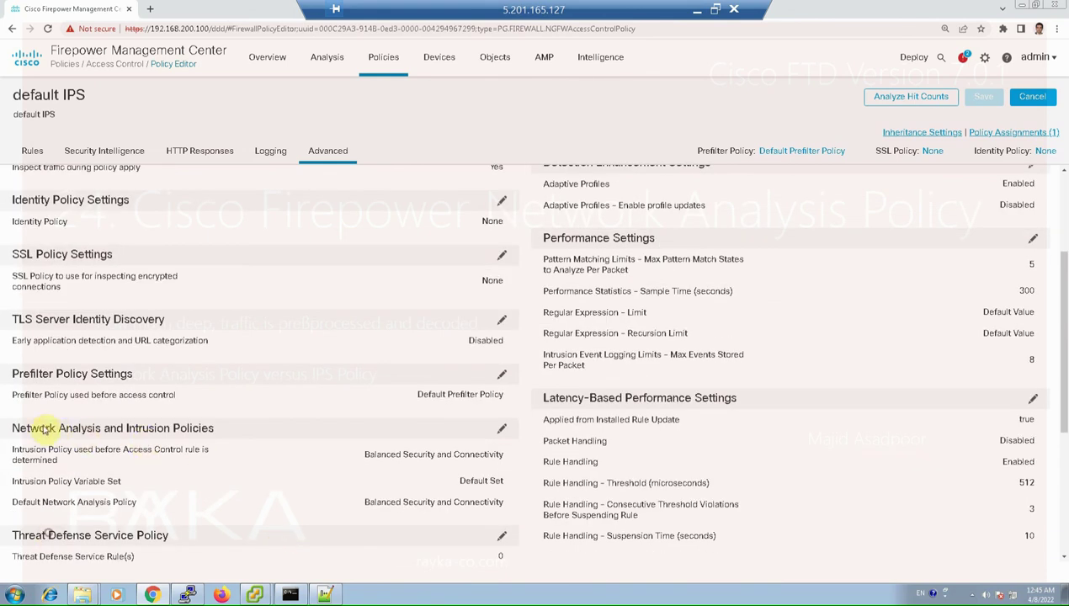
drag(39, 429, 188, 431)
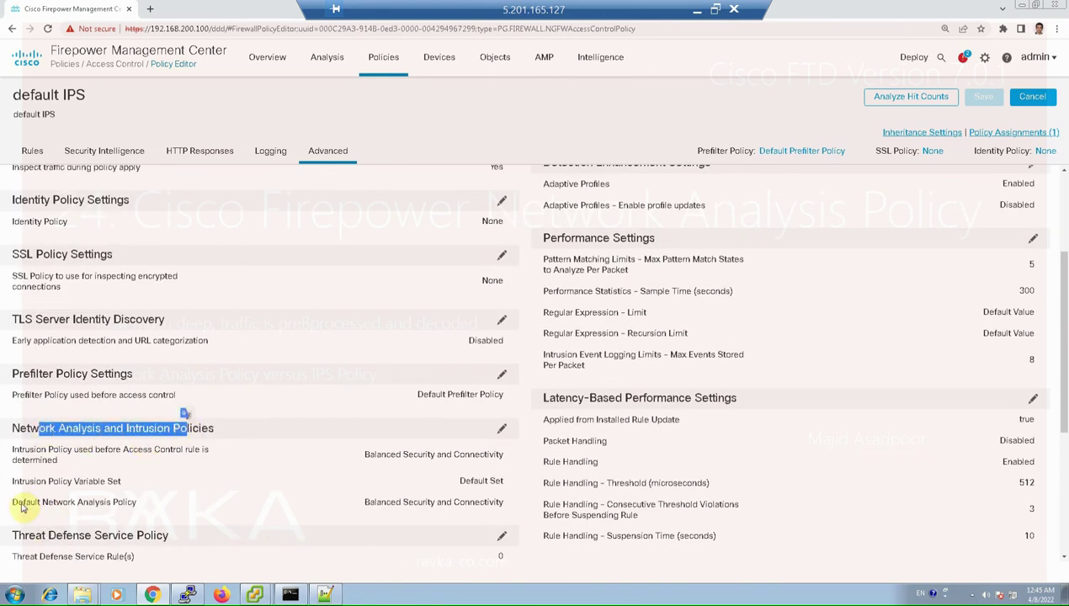
drag(15, 504, 122, 508)
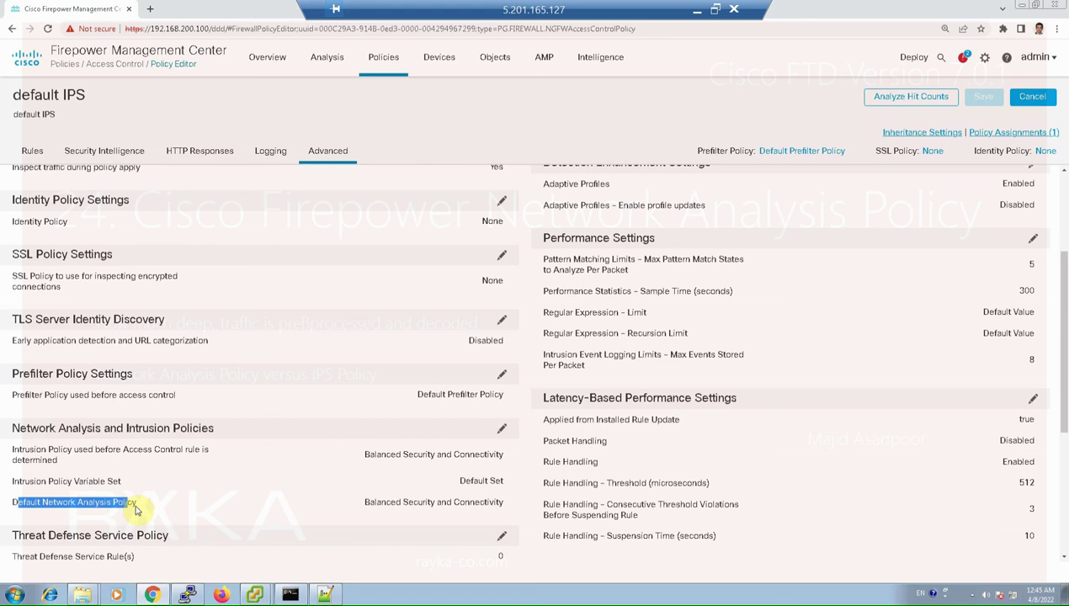
drag(360, 506, 489, 505)
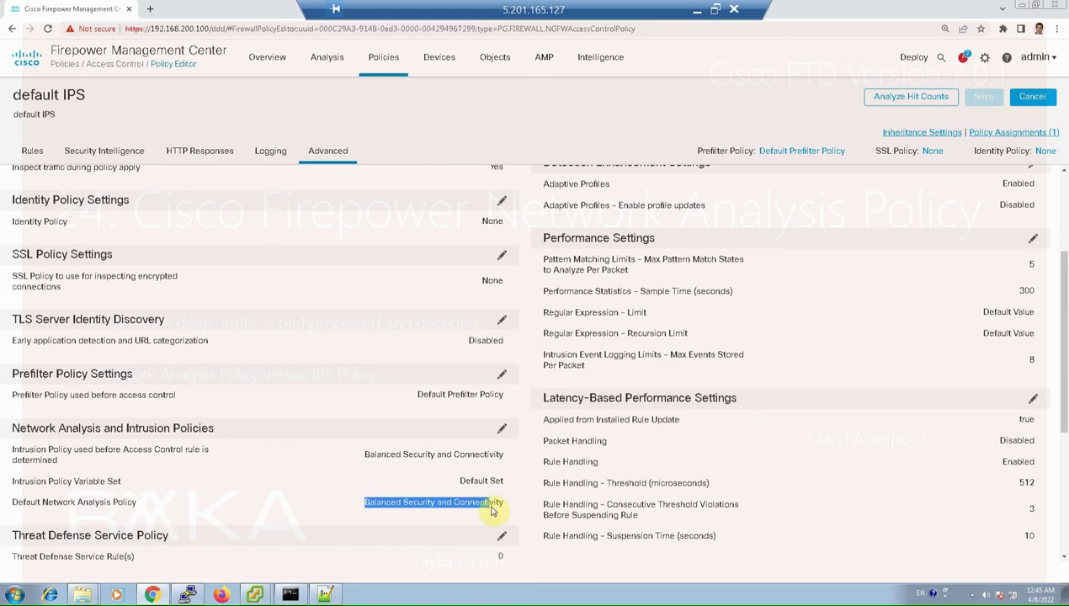
Set the Default Network Analysis Policy of the "default IPS" access control policy to NAP_Balanced and save the policy.
click(496, 431)
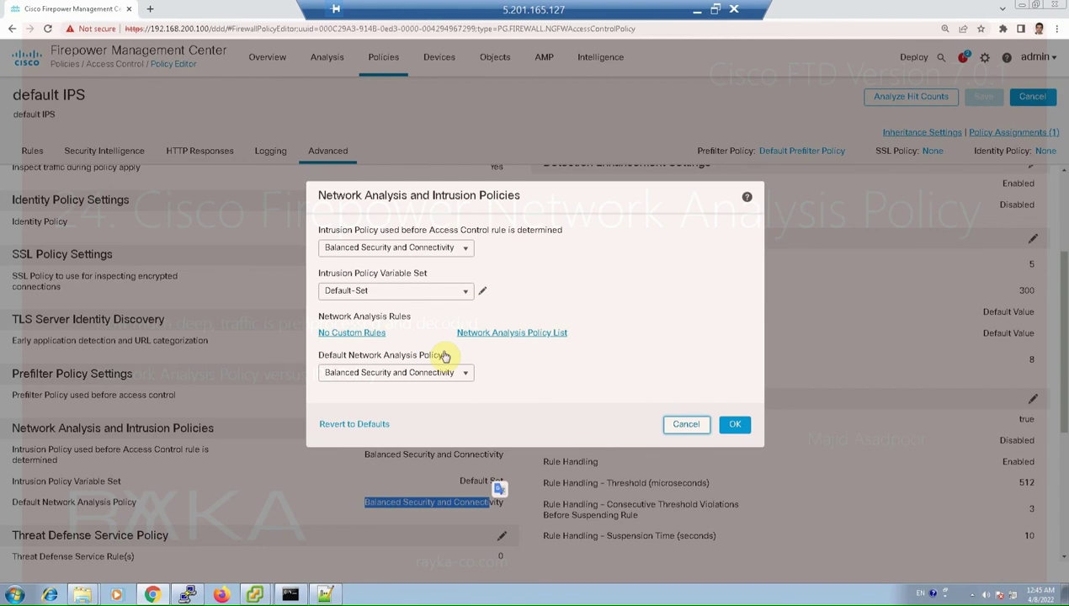
click(436, 373)
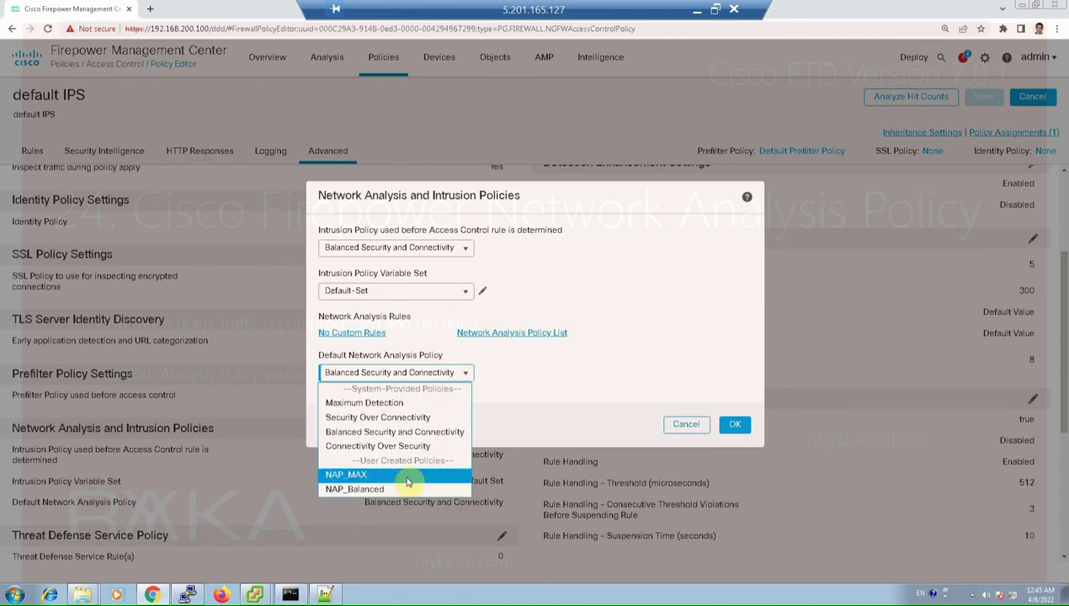
click(380, 489)
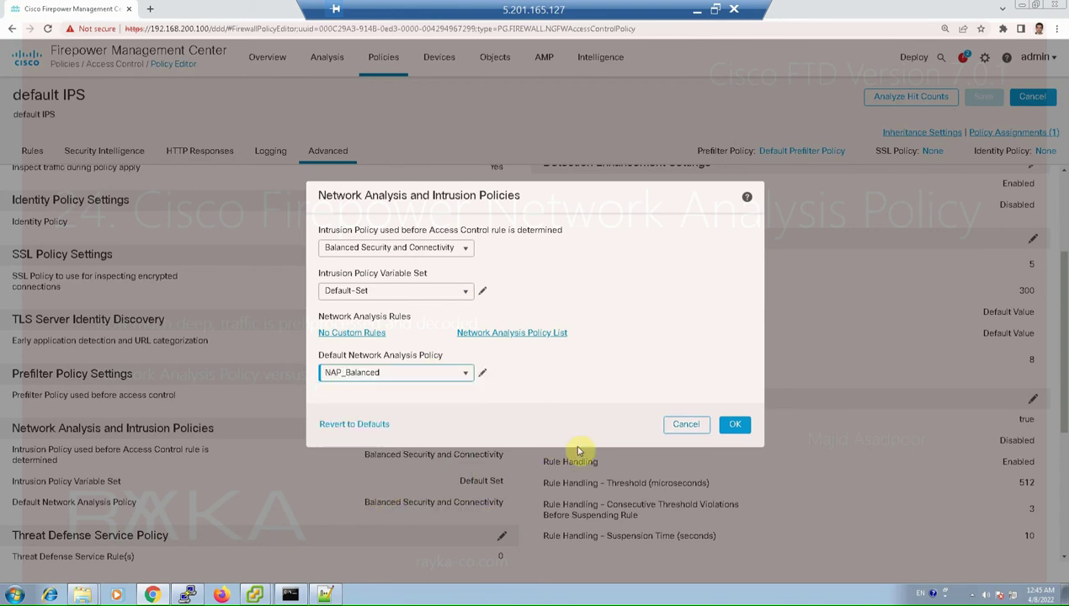
click(735, 425)
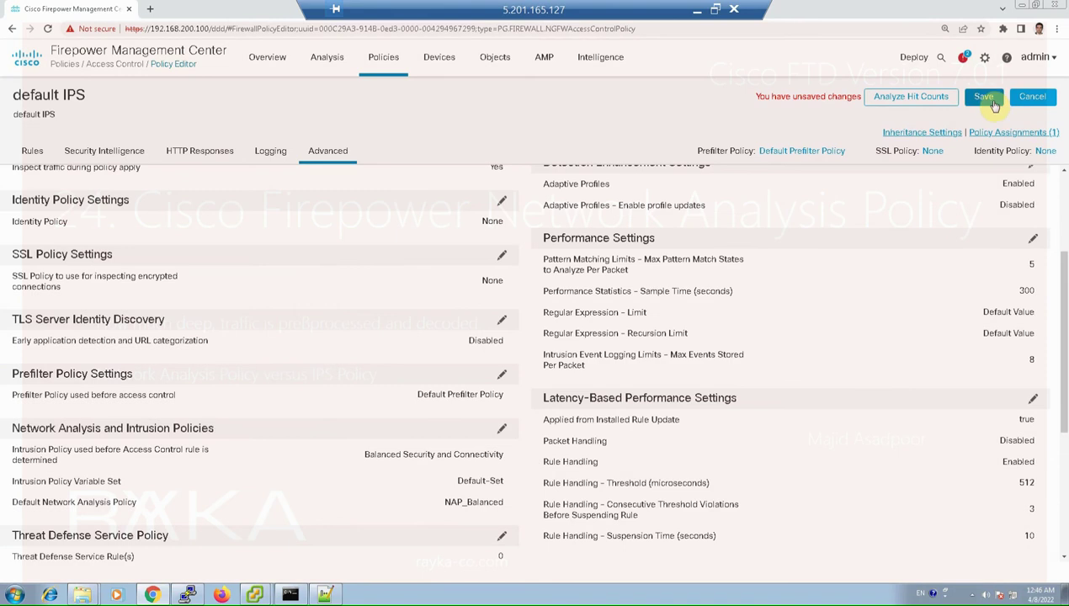
click(992, 102)
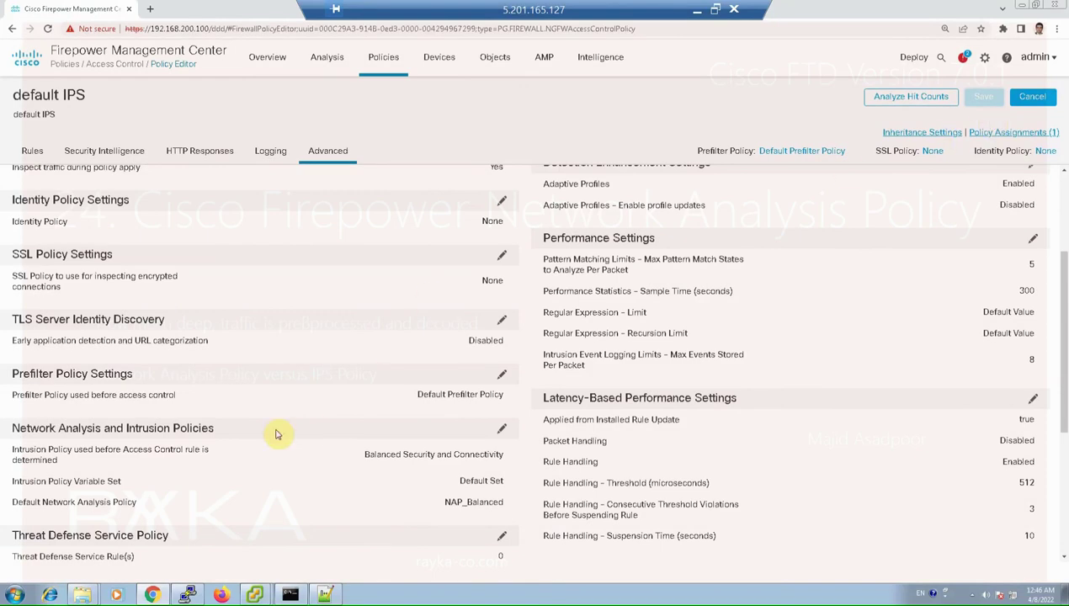
scroll(273, 555, down, 1)
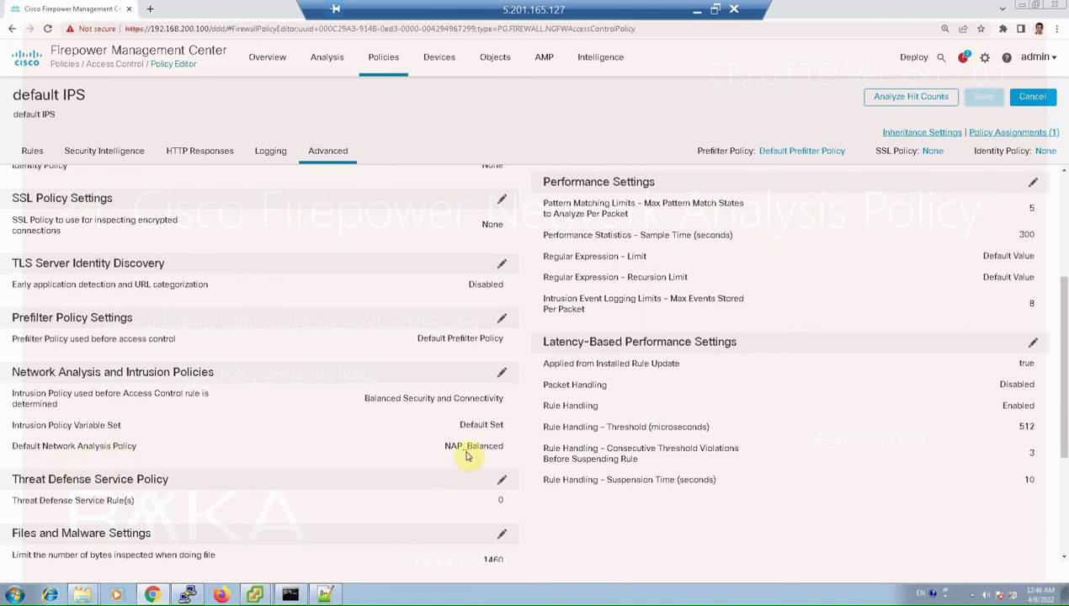
scroll(468, 456, down, 1)
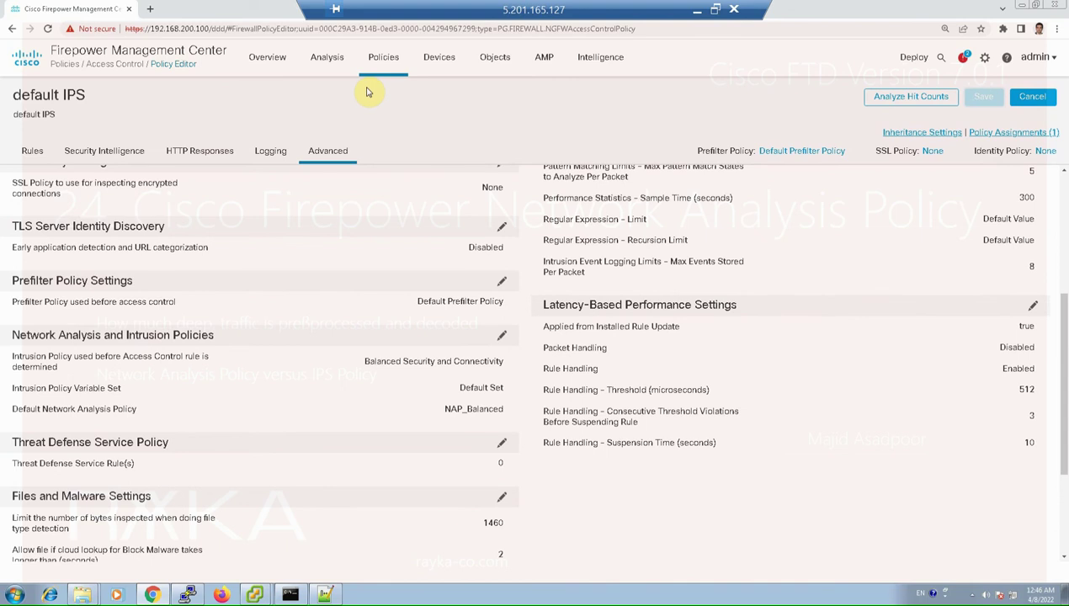
Deploy the pending configuration changes to the FTDv device and confirm the deployment without notes.
click(913, 57)
click(934, 95)
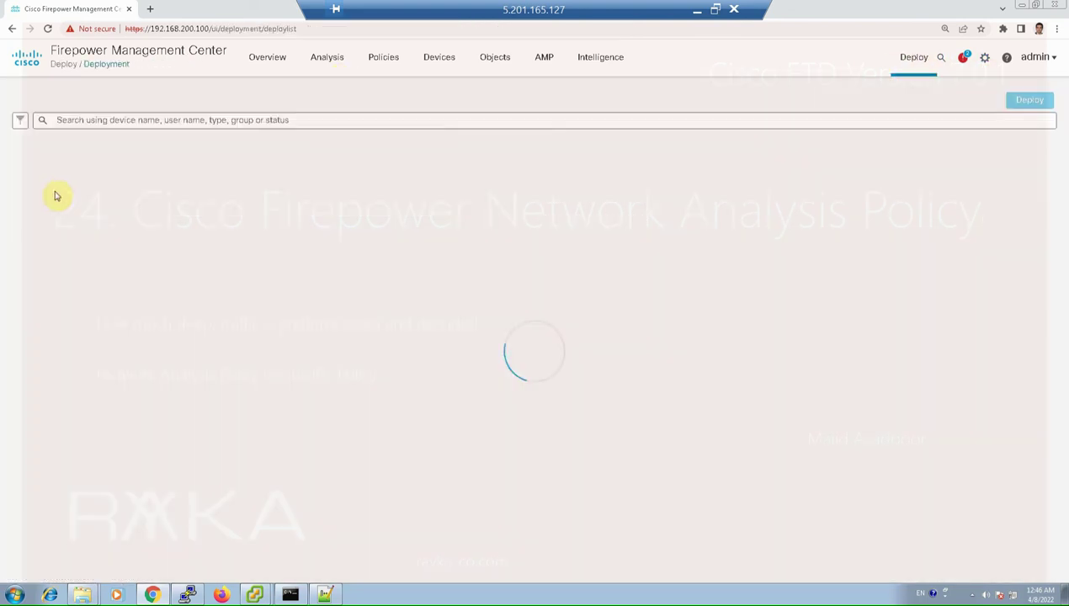
click(44, 164)
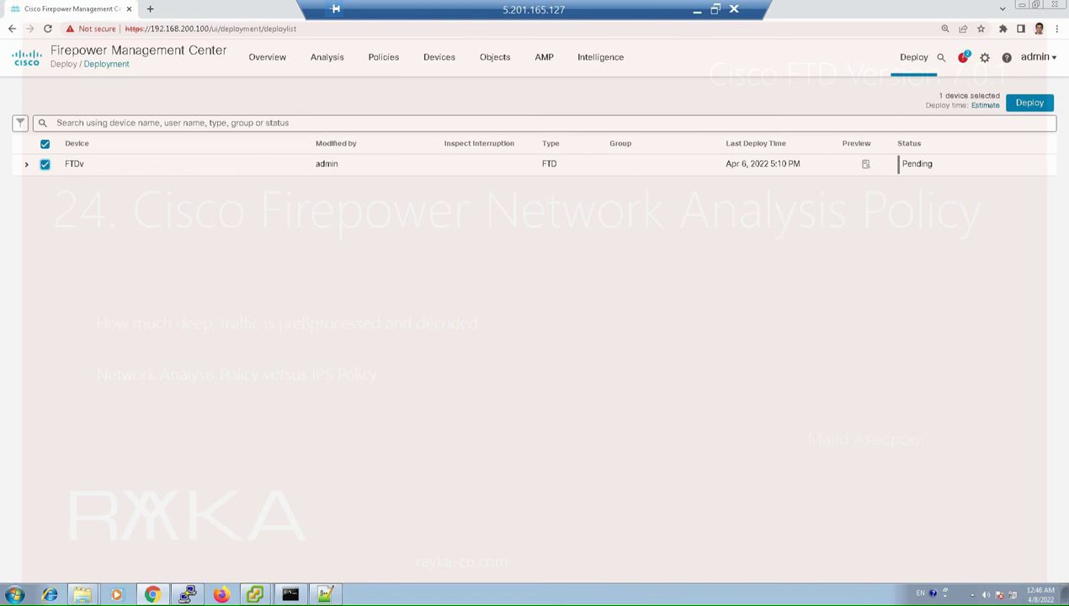
click(1029, 102)
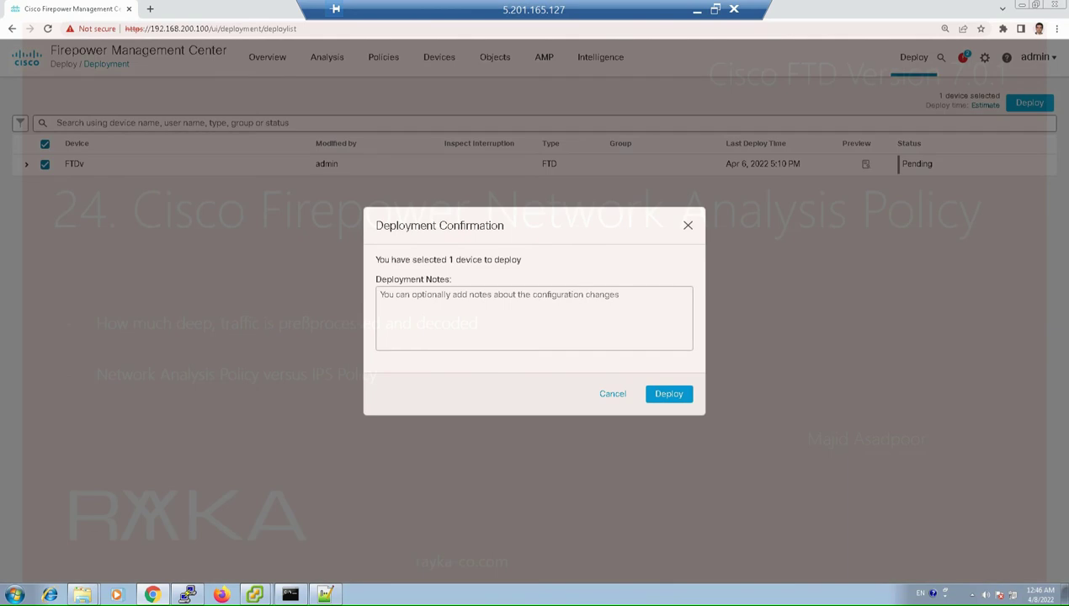
click(678, 394)
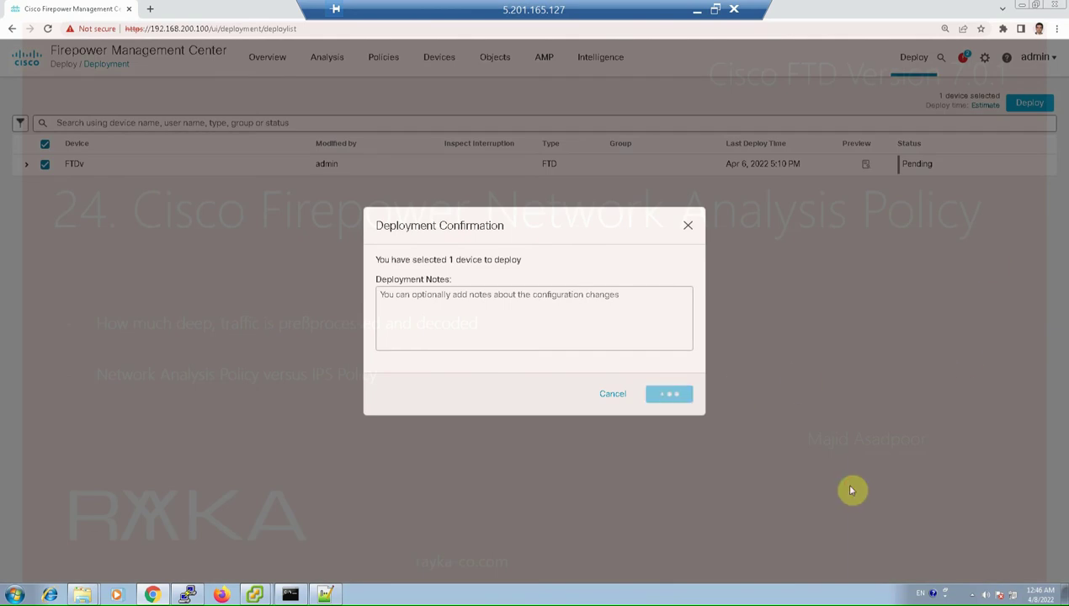